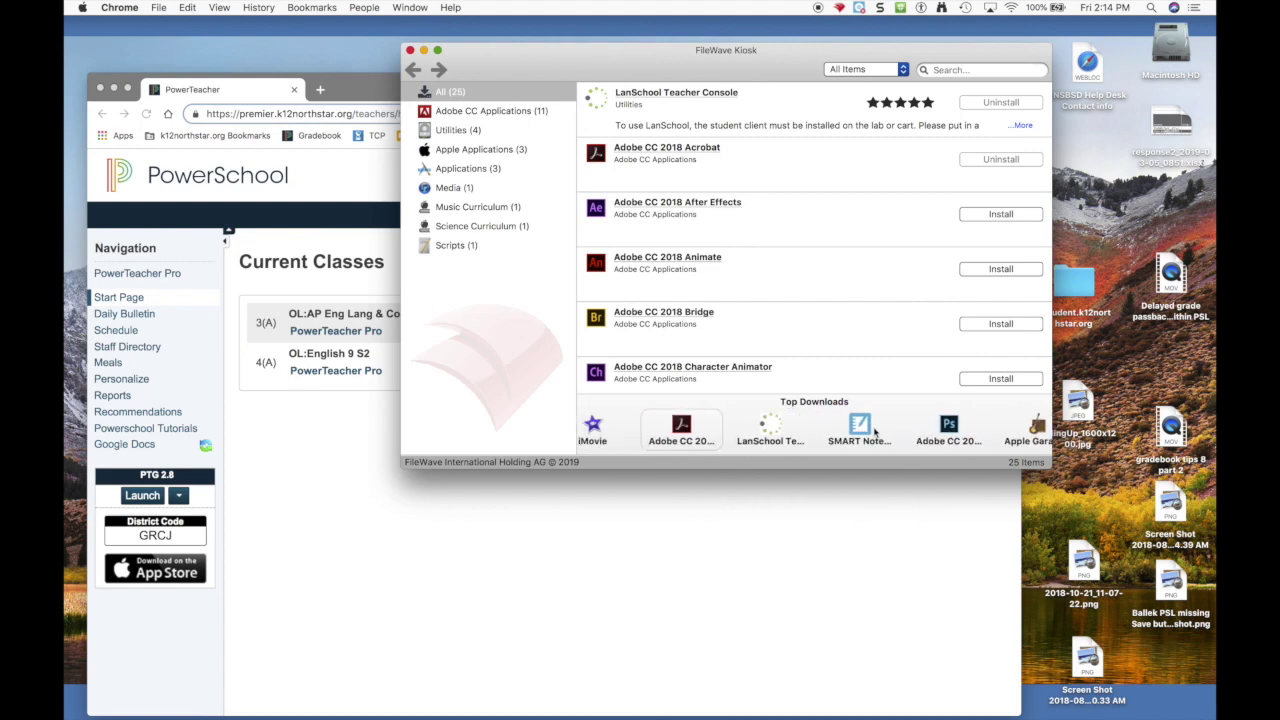
Locate the LanSchool Teacher Console entry through the kiosk's top downloads.
click(772, 428)
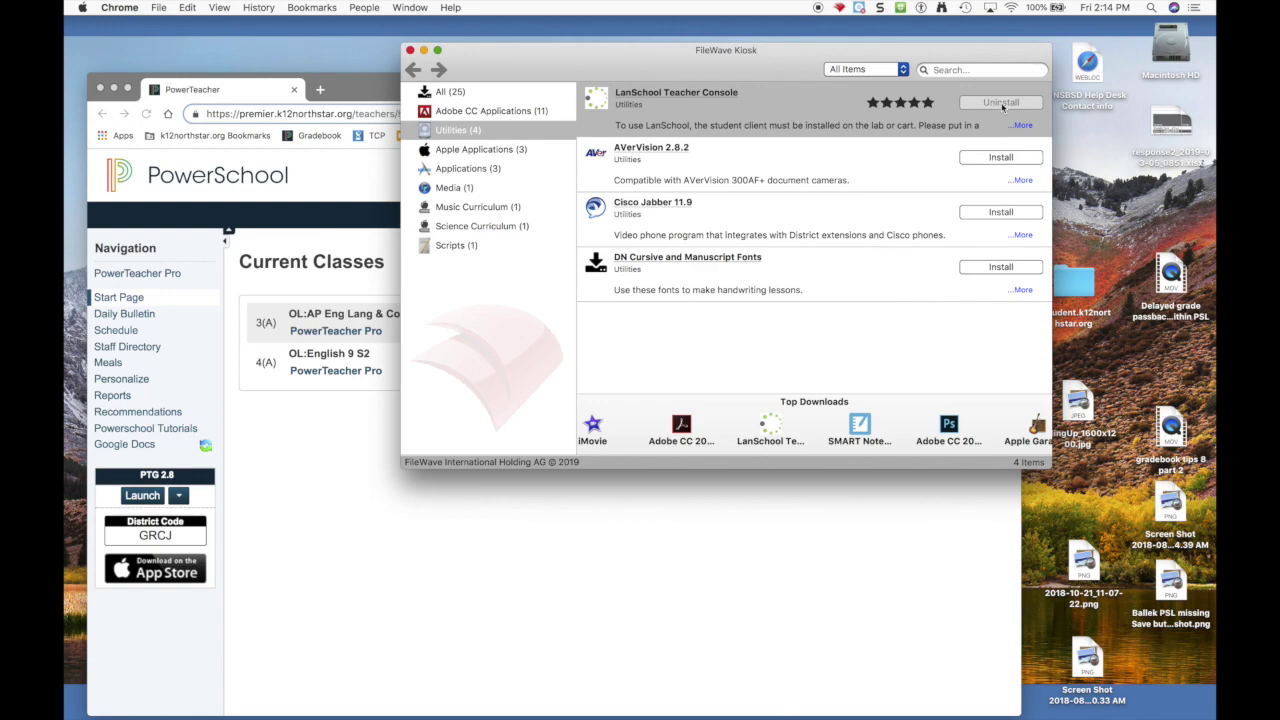
drag(769, 59, 767, 43)
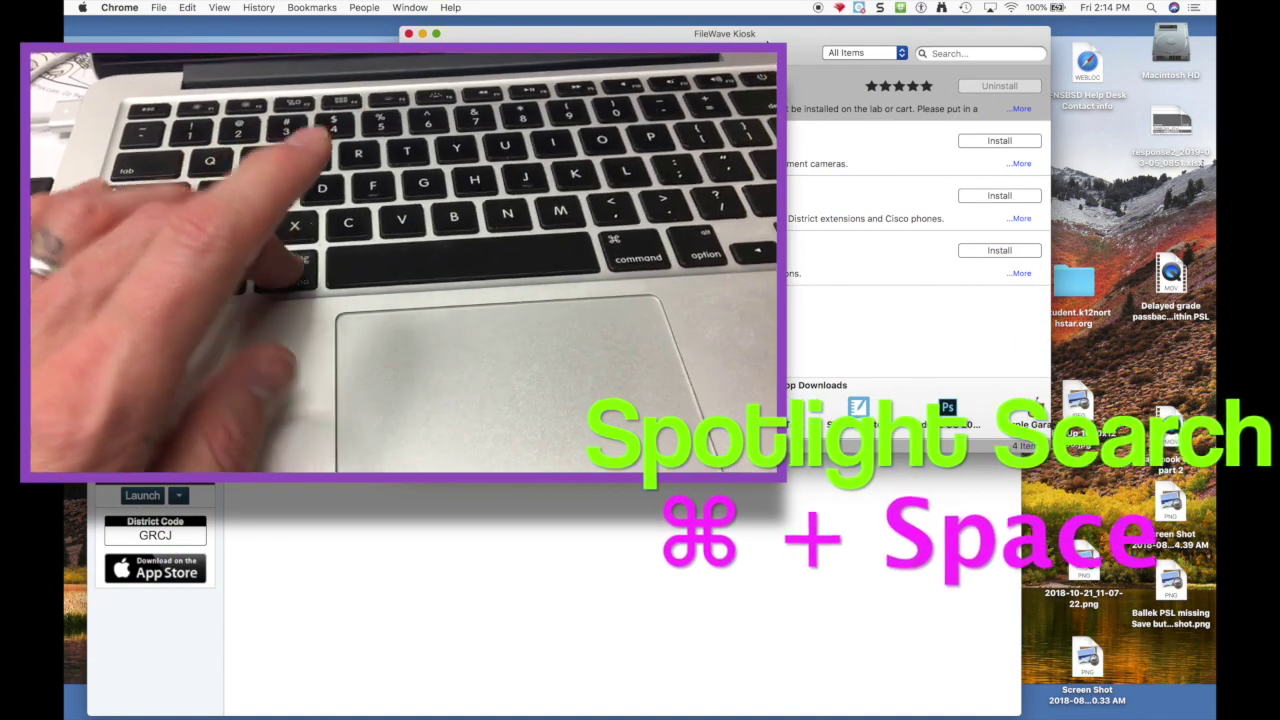
Search the computer with Spotlight for "teacher" and launch the LanSchool Teacher application.
key(super+space)
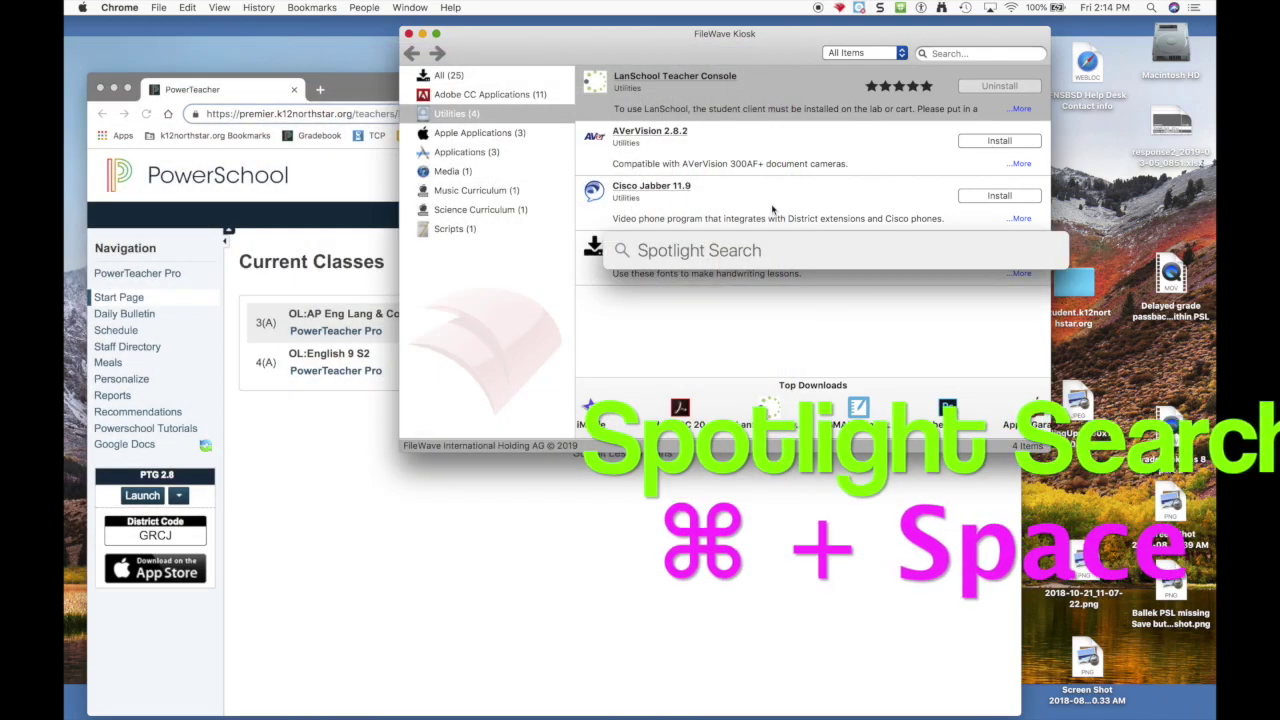
drag(777, 241, 822, 27)
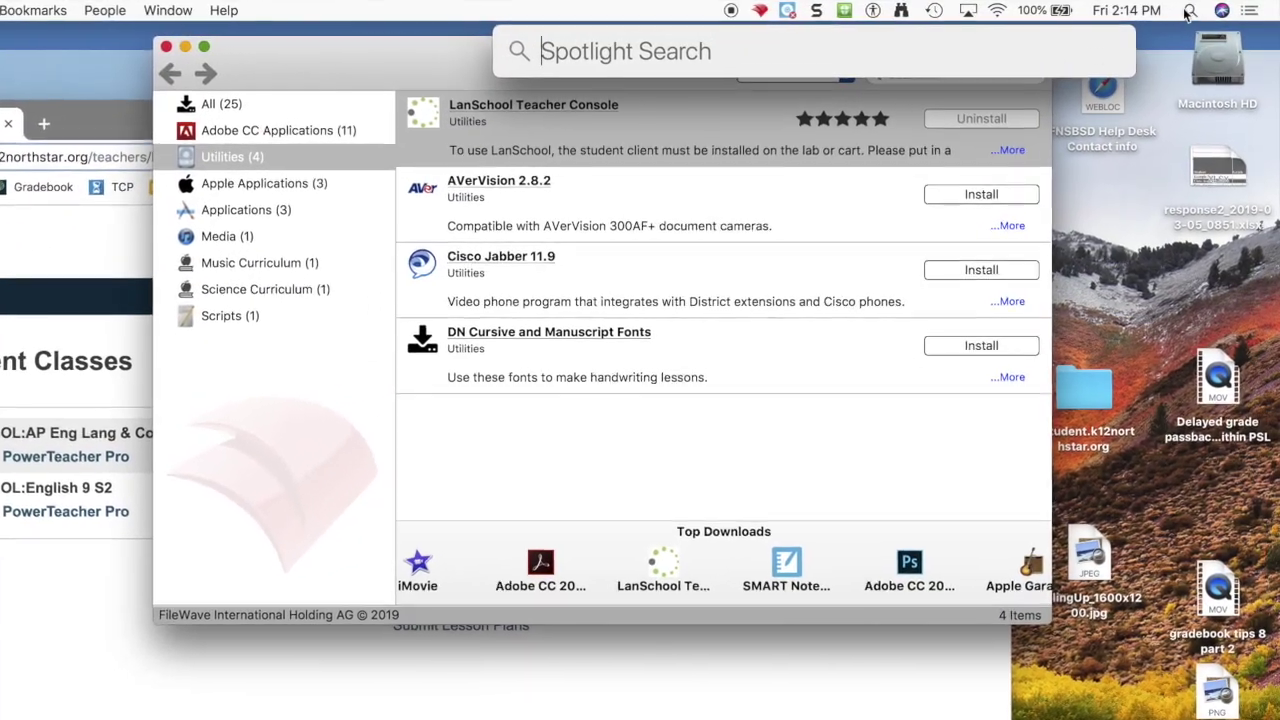
click(1194, 10)
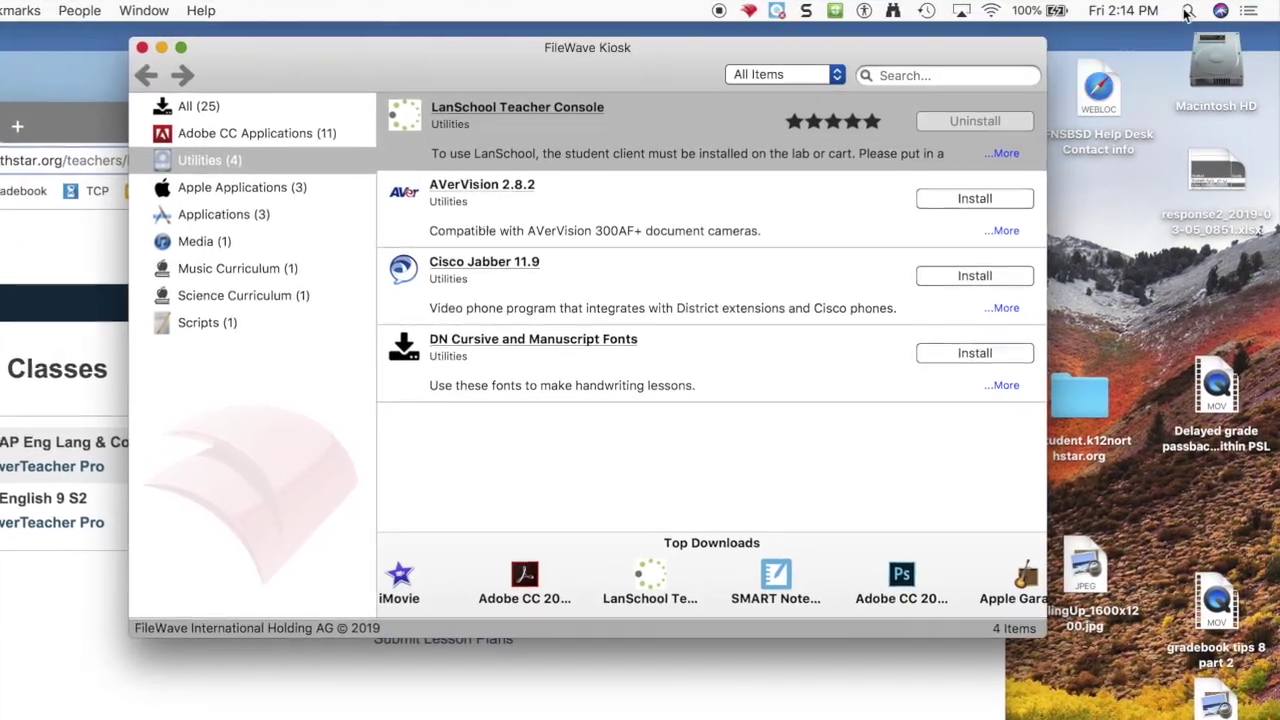
click(1194, 10)
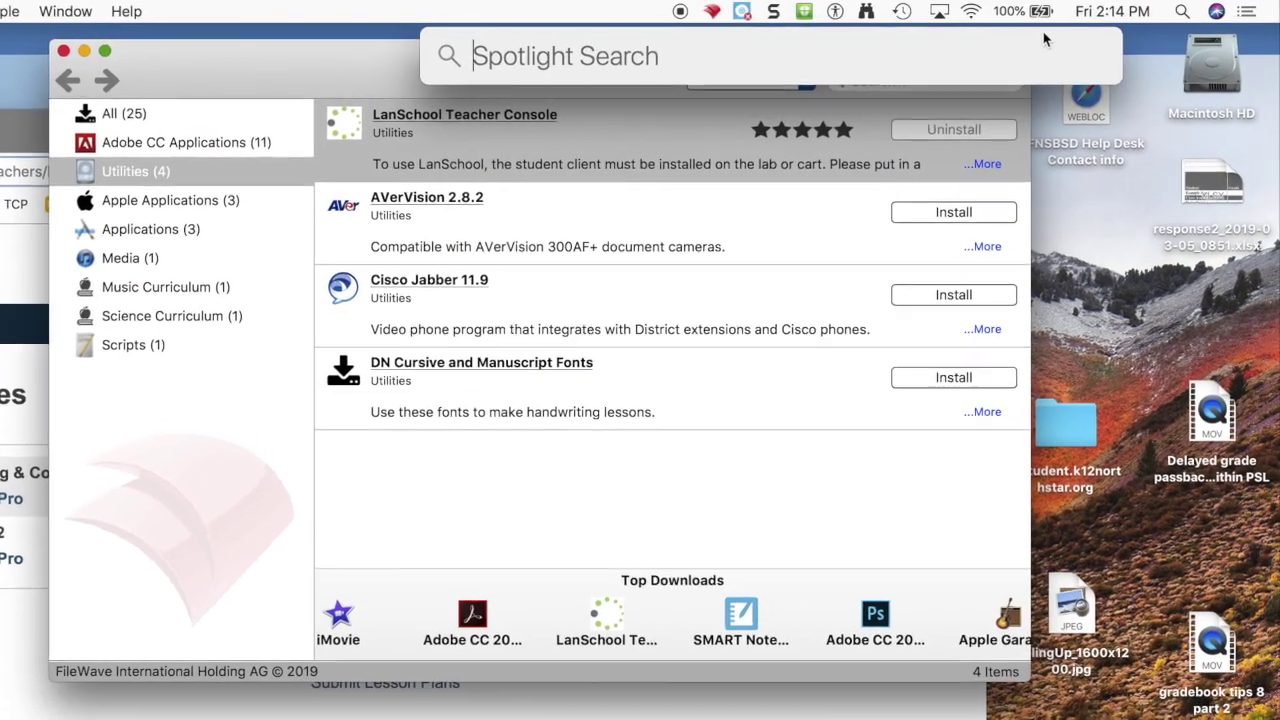
text(teacher)
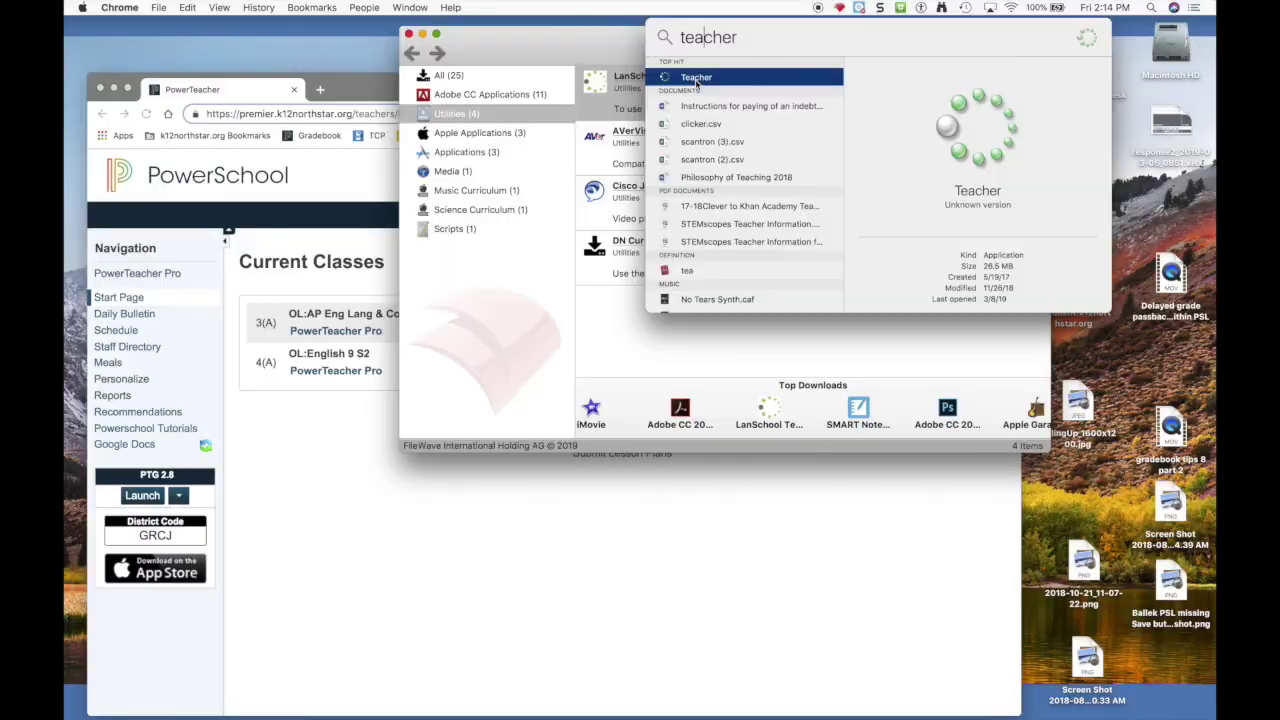
double_click(696, 79)
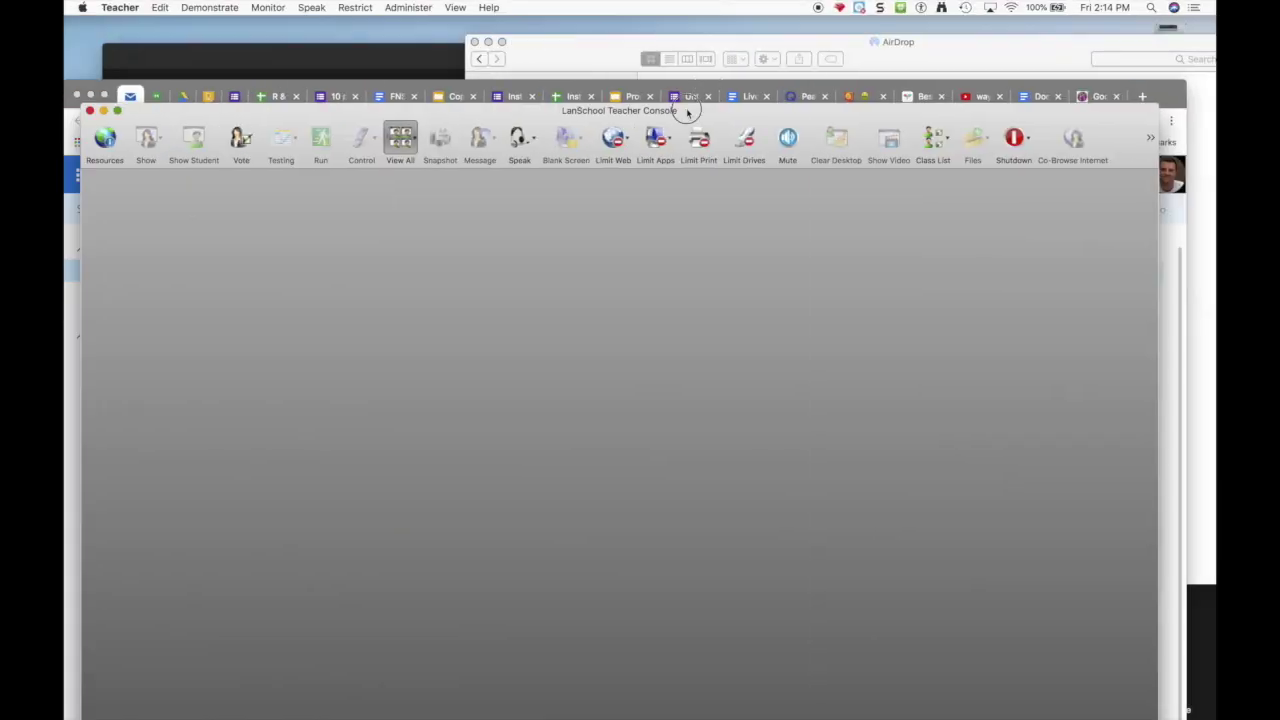
drag(687, 113, 701, 37)
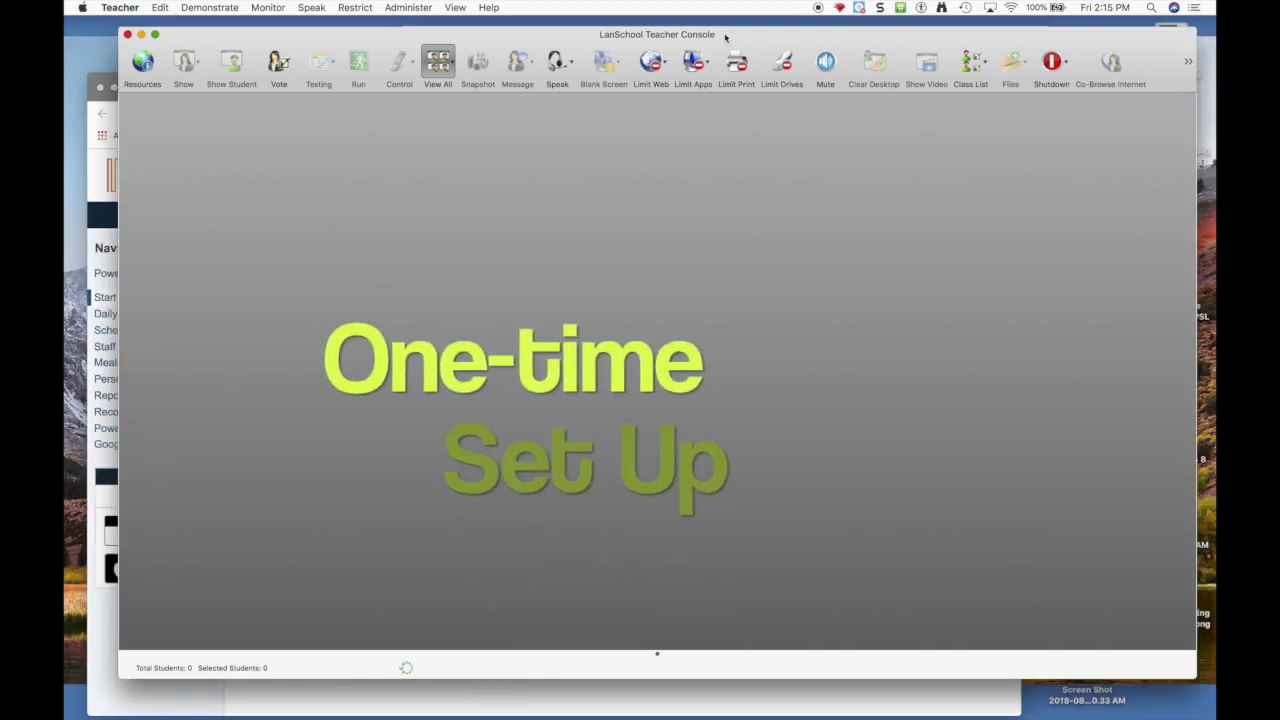
Open the preferences and review the Network settings for IP-Directed Broadcast, Subnet 1 and the teacher channel.
click(131, 9)
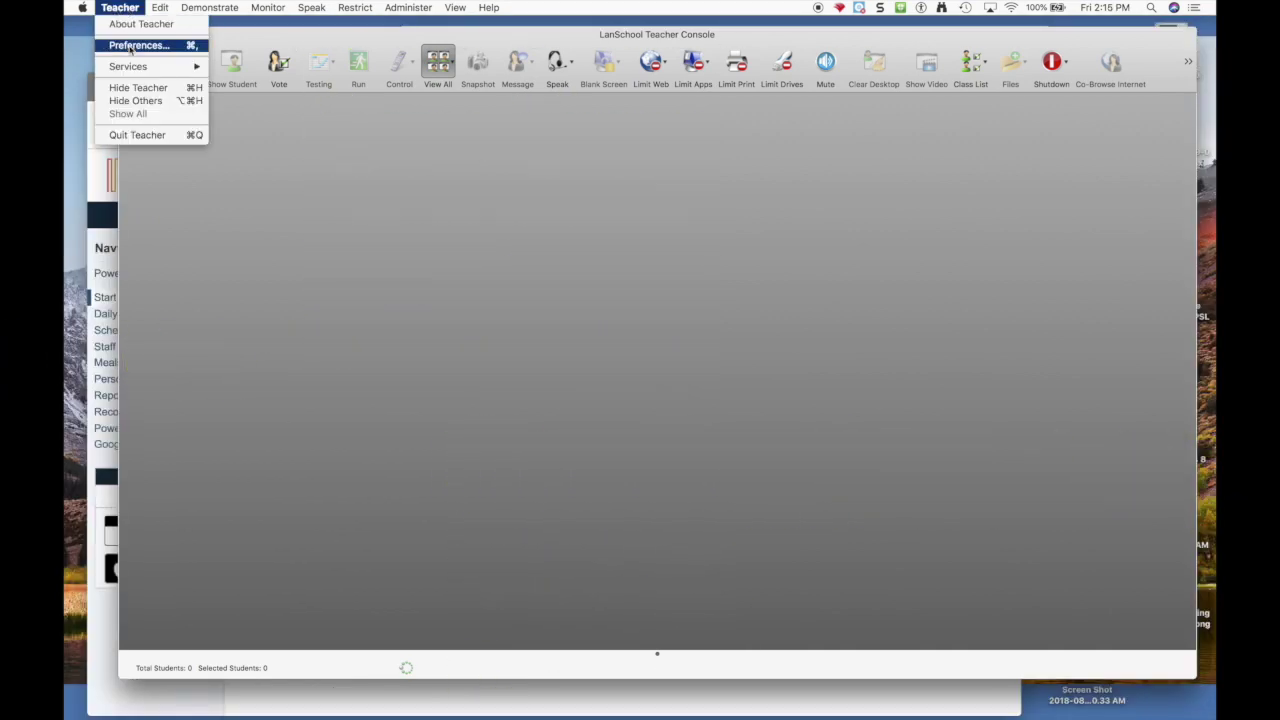
click(140, 46)
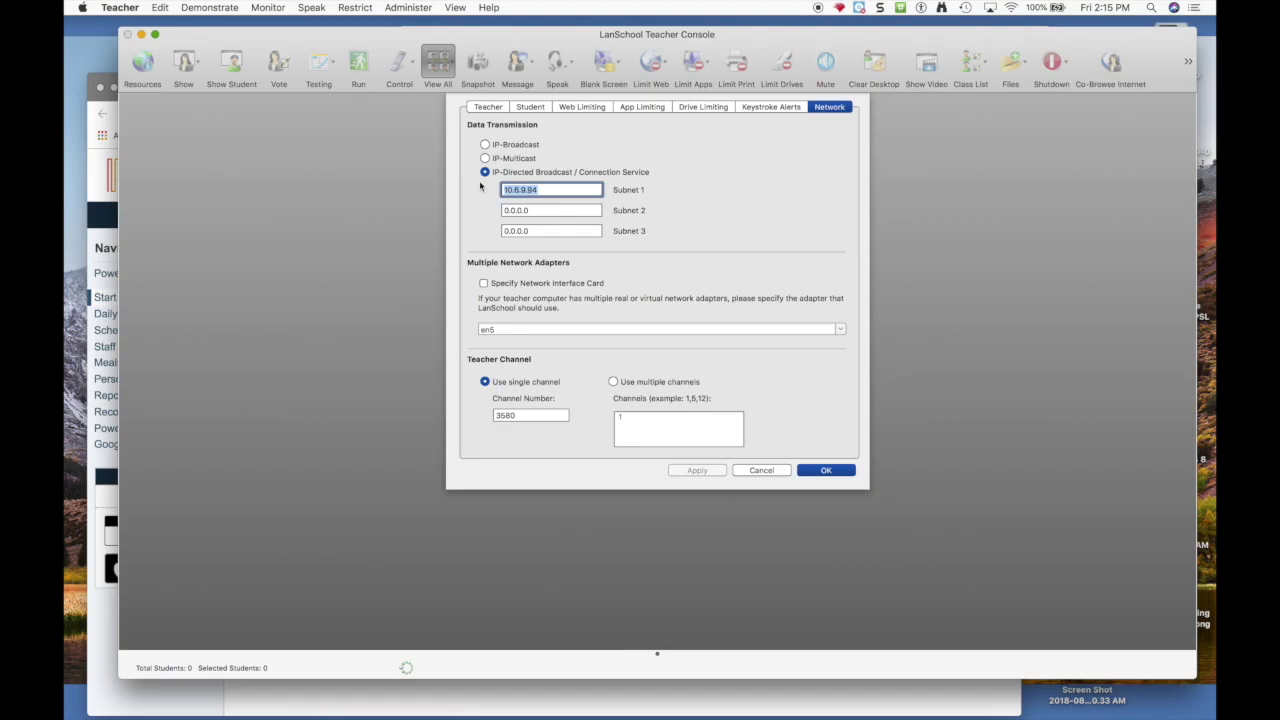
click(503, 189)
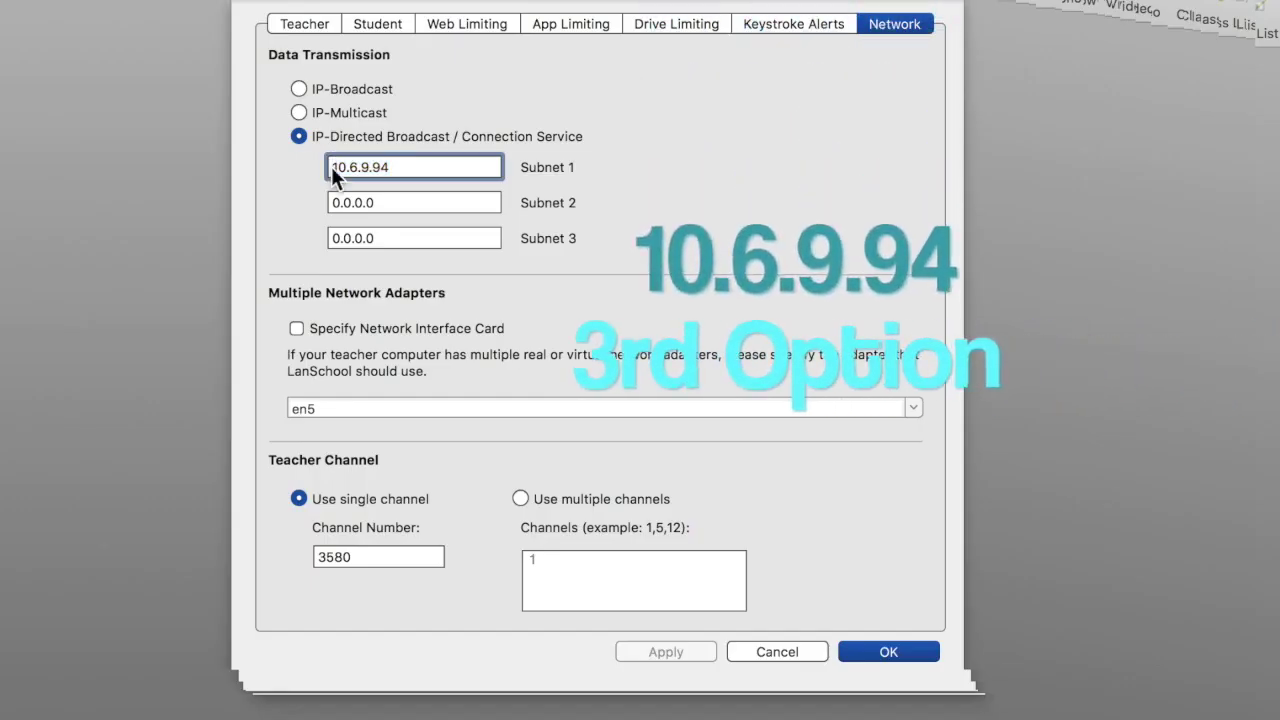
click(402, 166)
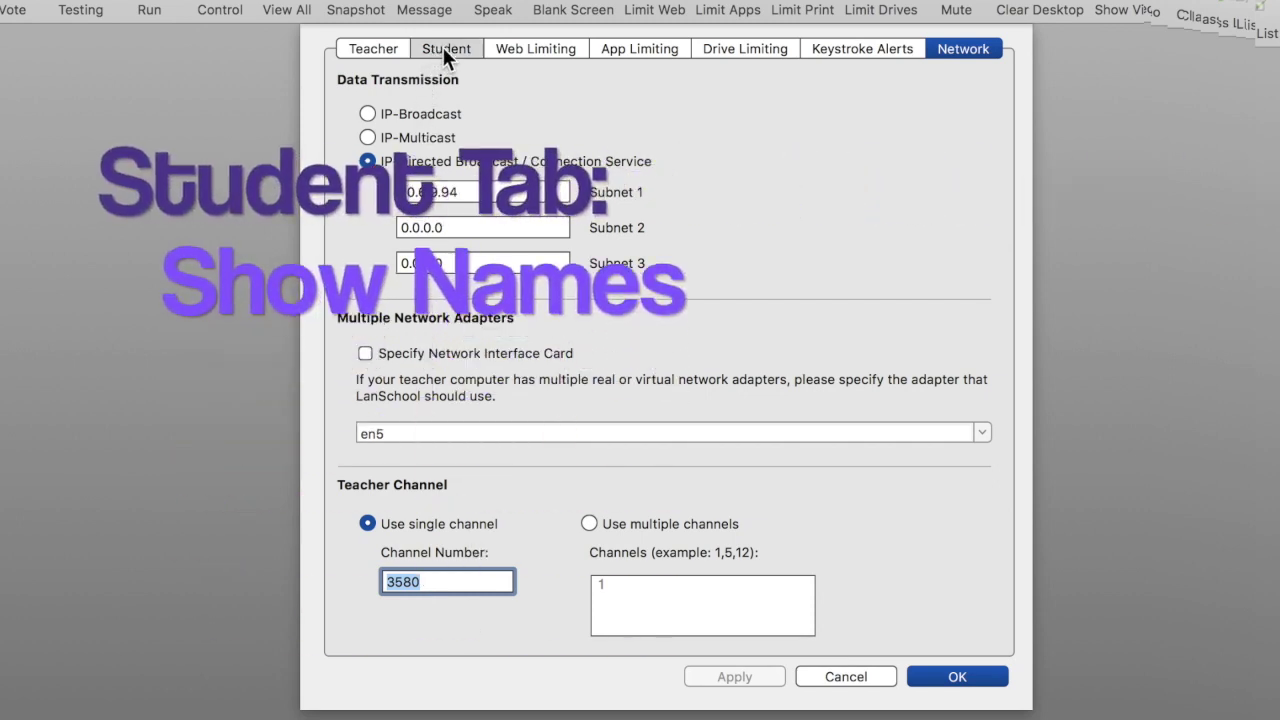
Have student thumbnails show the student name from the directory when available, and accept the preferences.
click(443, 47)
click(355, 233)
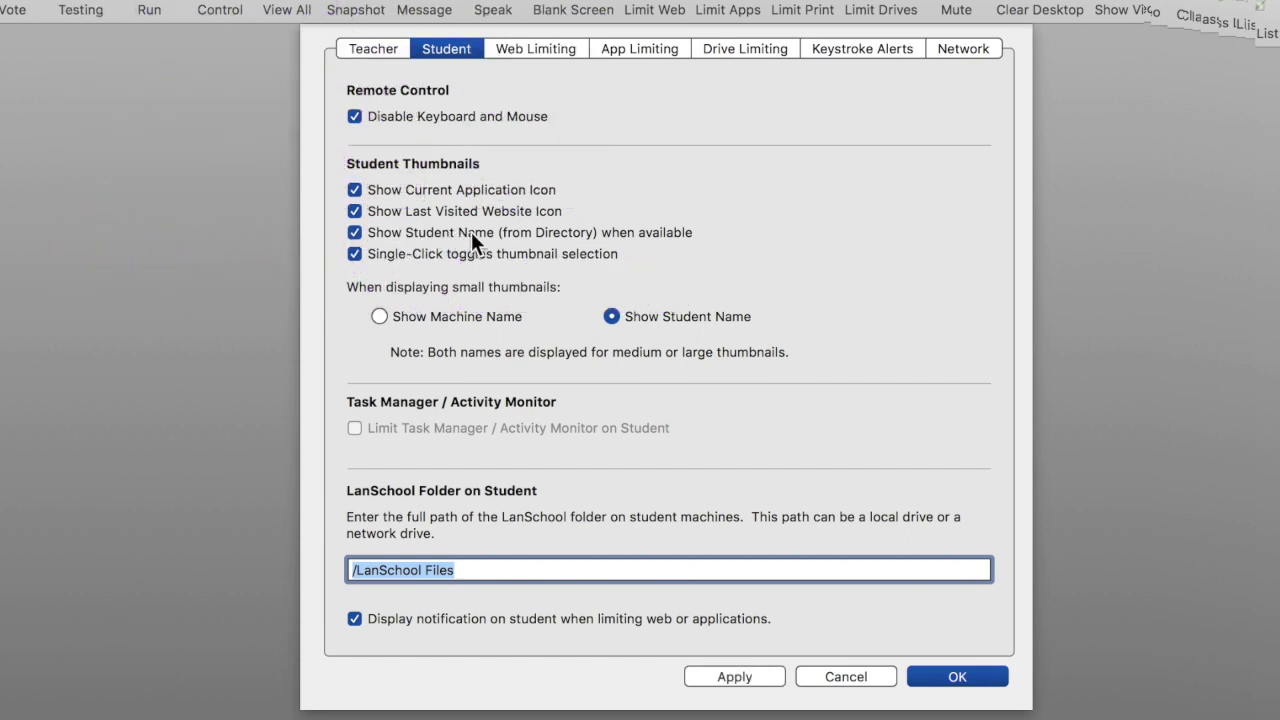
click(944, 677)
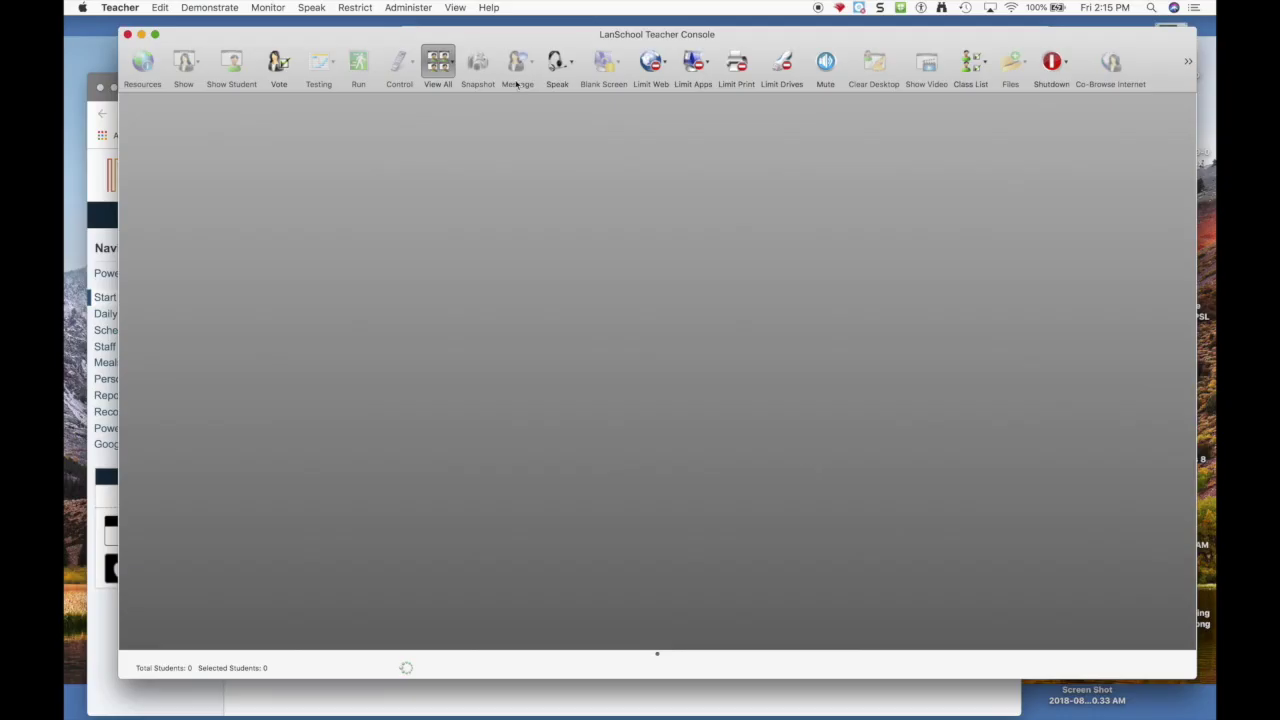
Open the One to One class list manager.
click(409, 8)
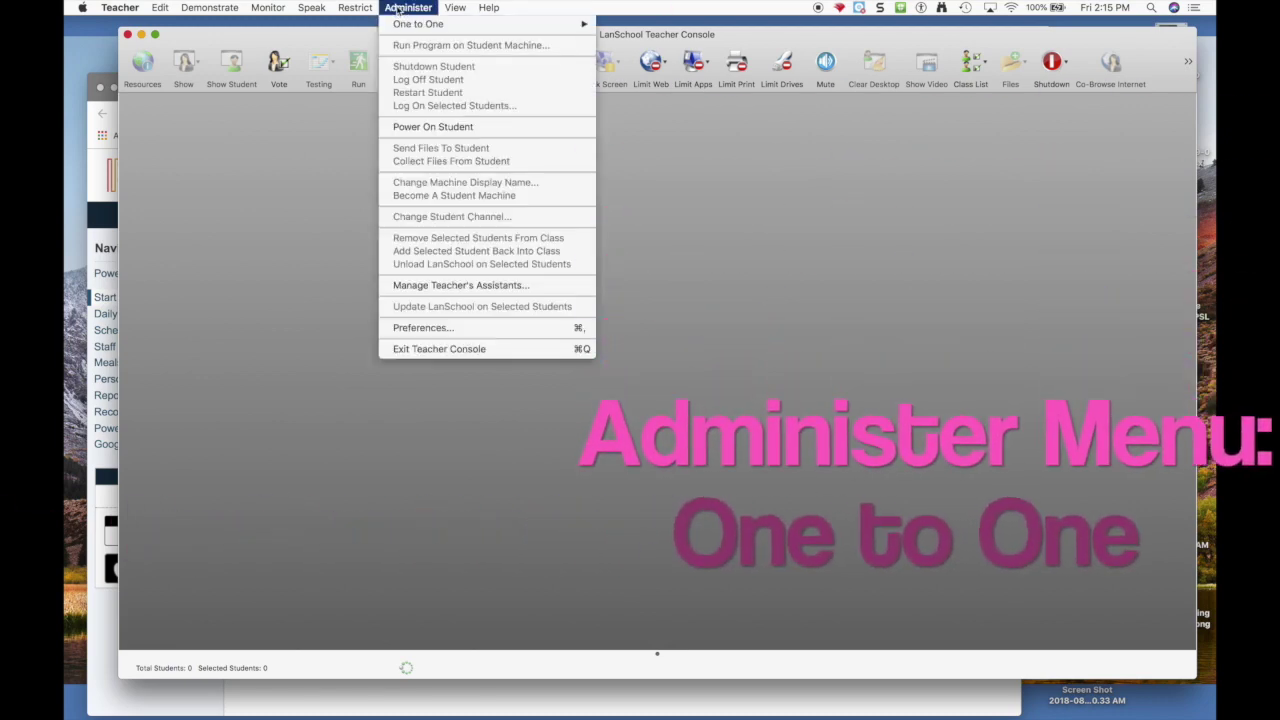
mouse_move(409, 25)
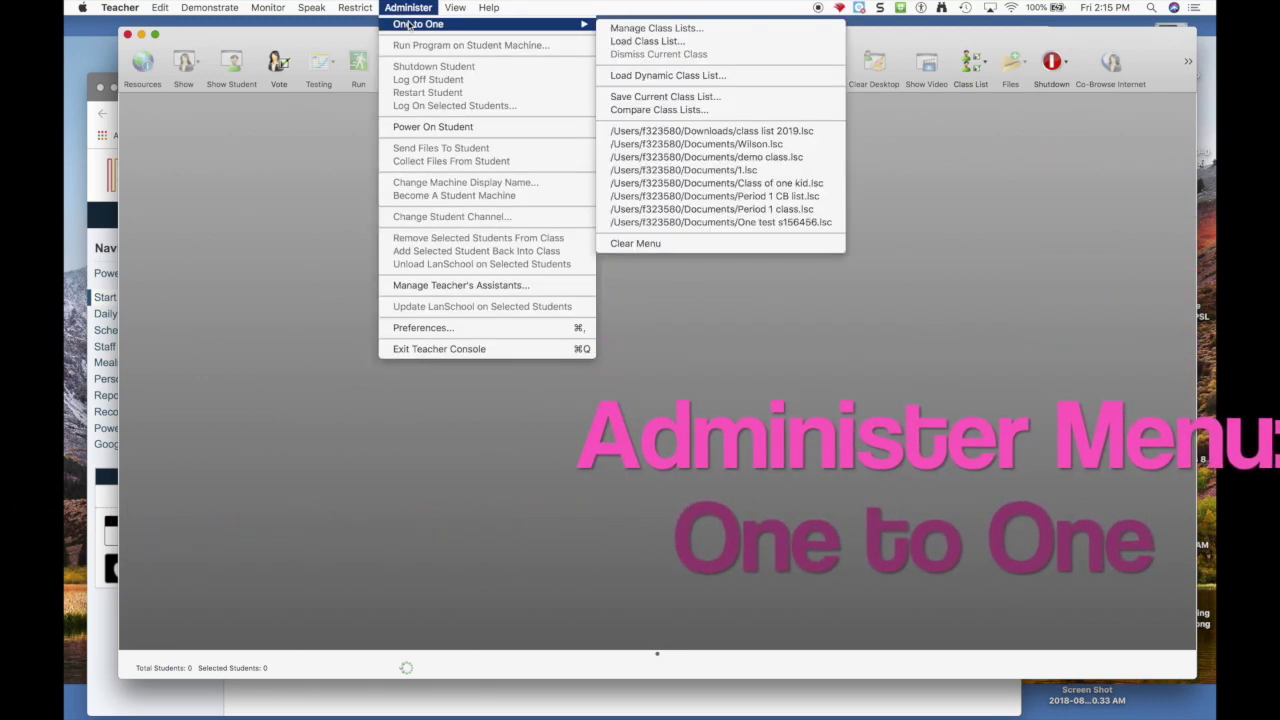
click(625, 30)
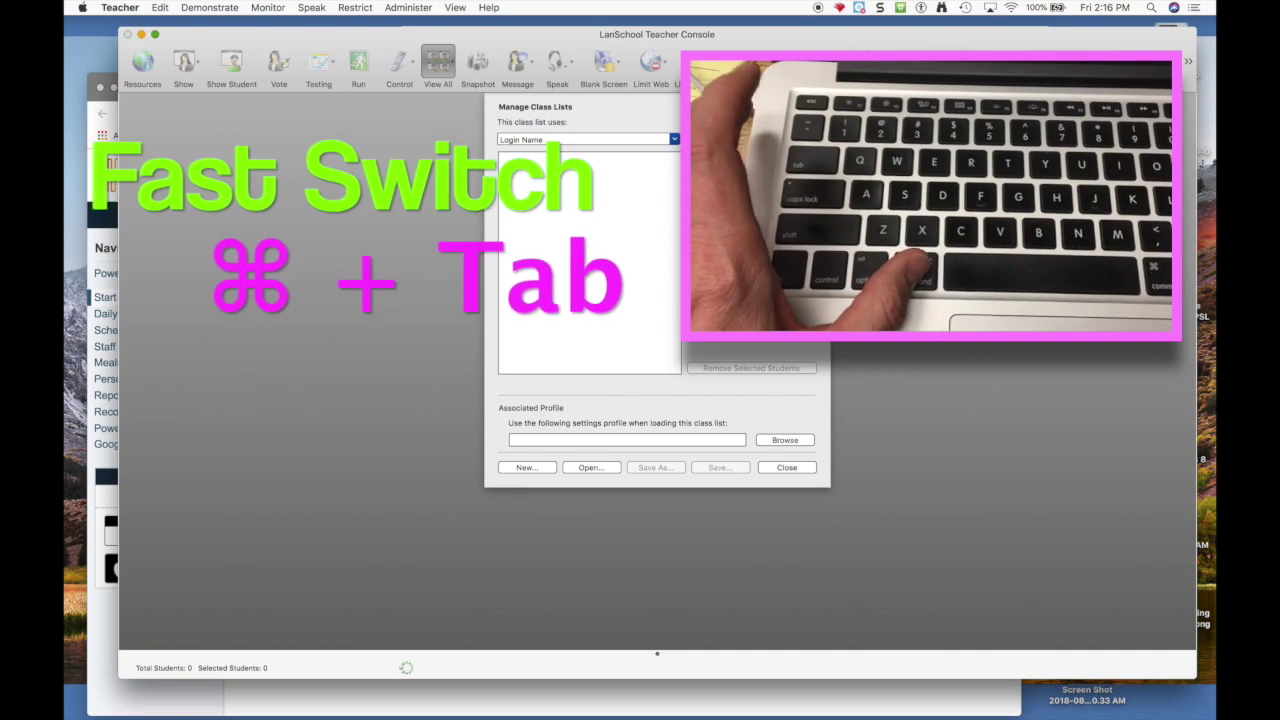
Switch to PowerSchool in Chrome and export the AP Eng Lang & Comp S2 class as first,last,id (Clickers), opening the file in Excel.
key(super+Tab)
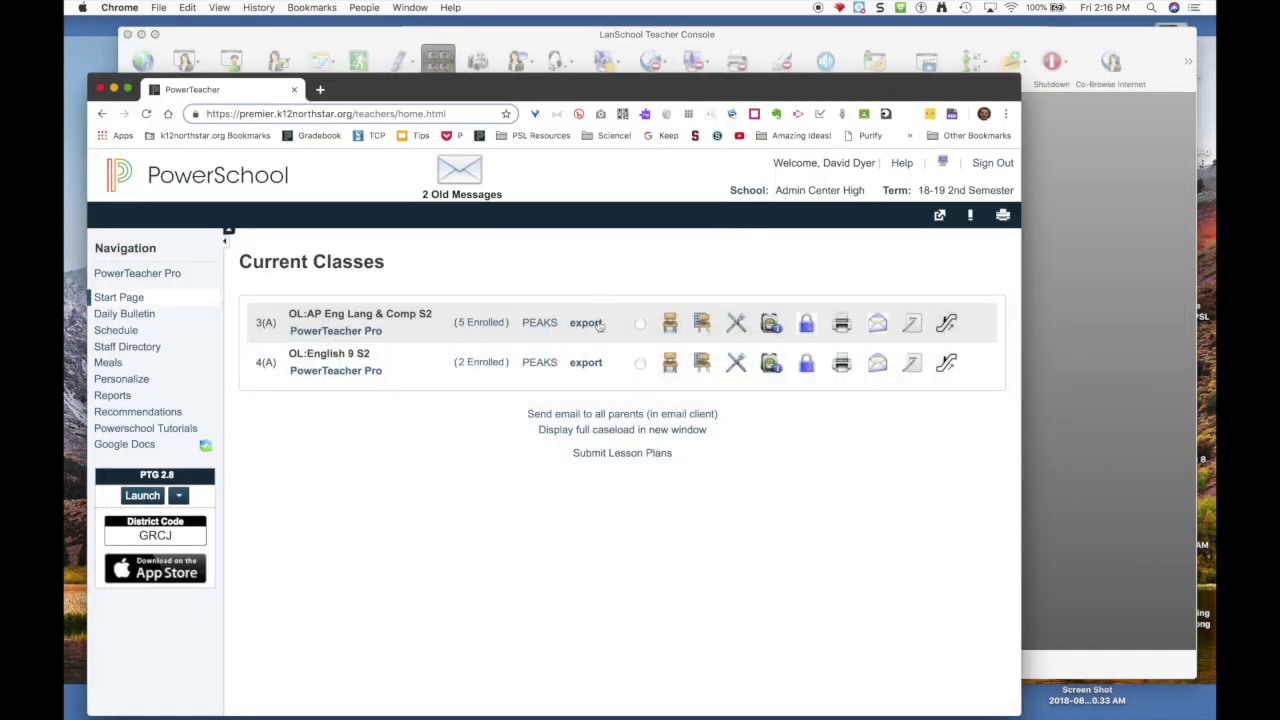
click(597, 327)
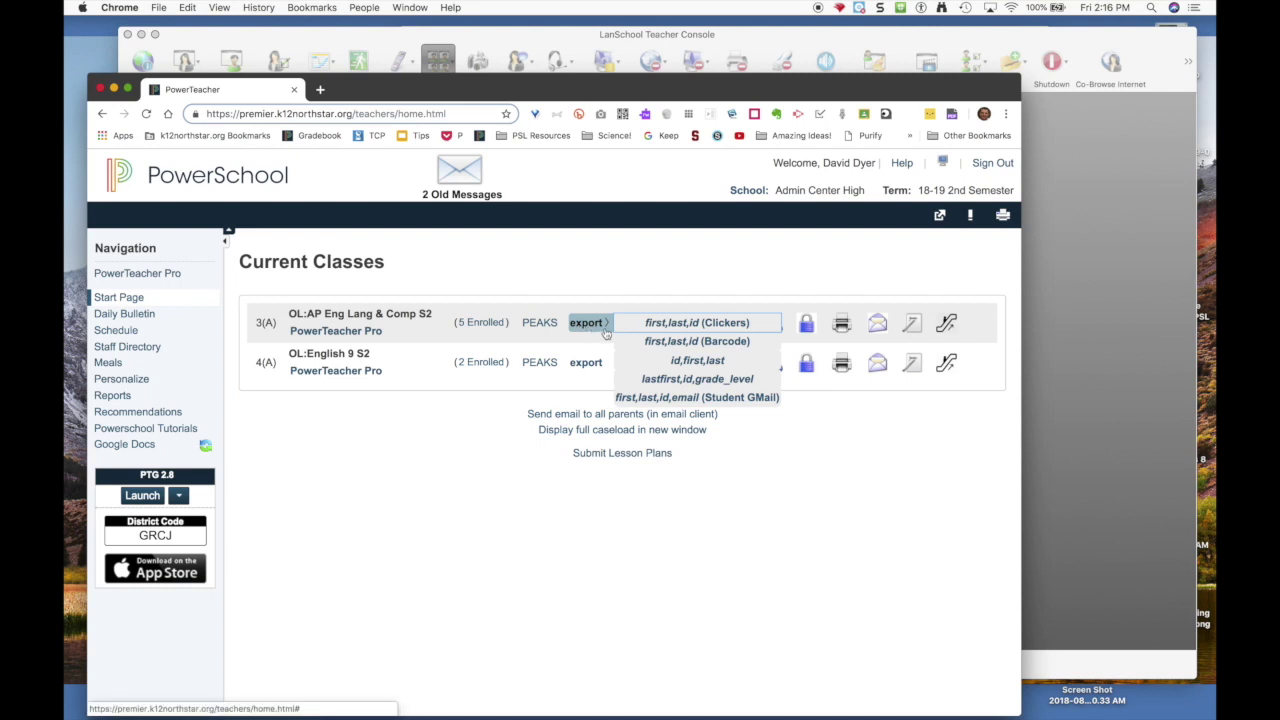
click(676, 325)
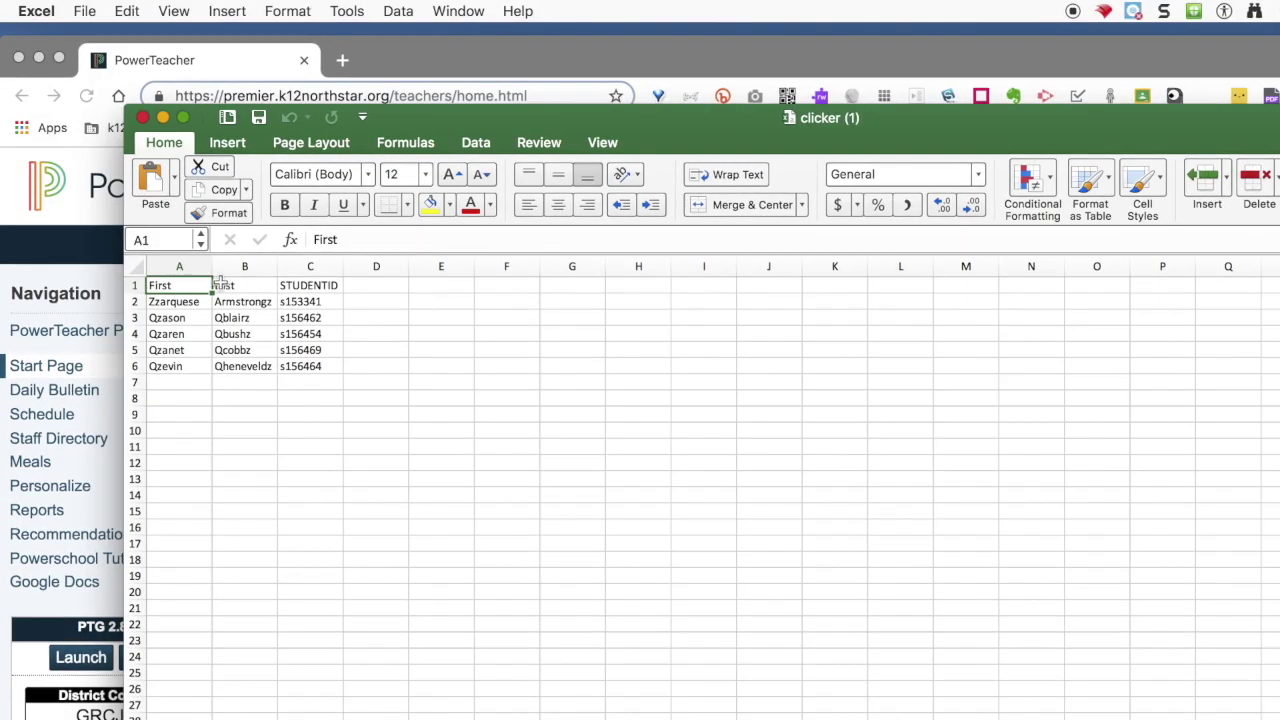
Clear the first and last name columns and the STUDENTID header, and move the student IDs to A1:A5.
drag(171, 286, 246, 371)
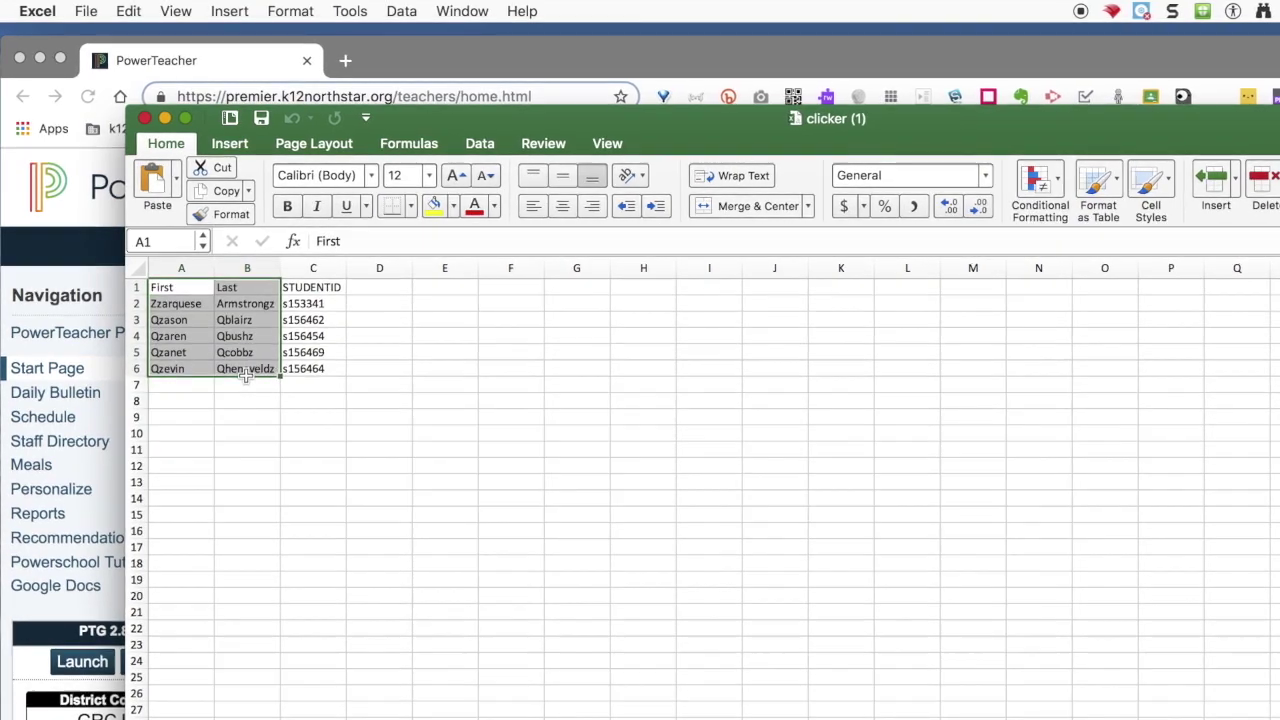
key(Delete)
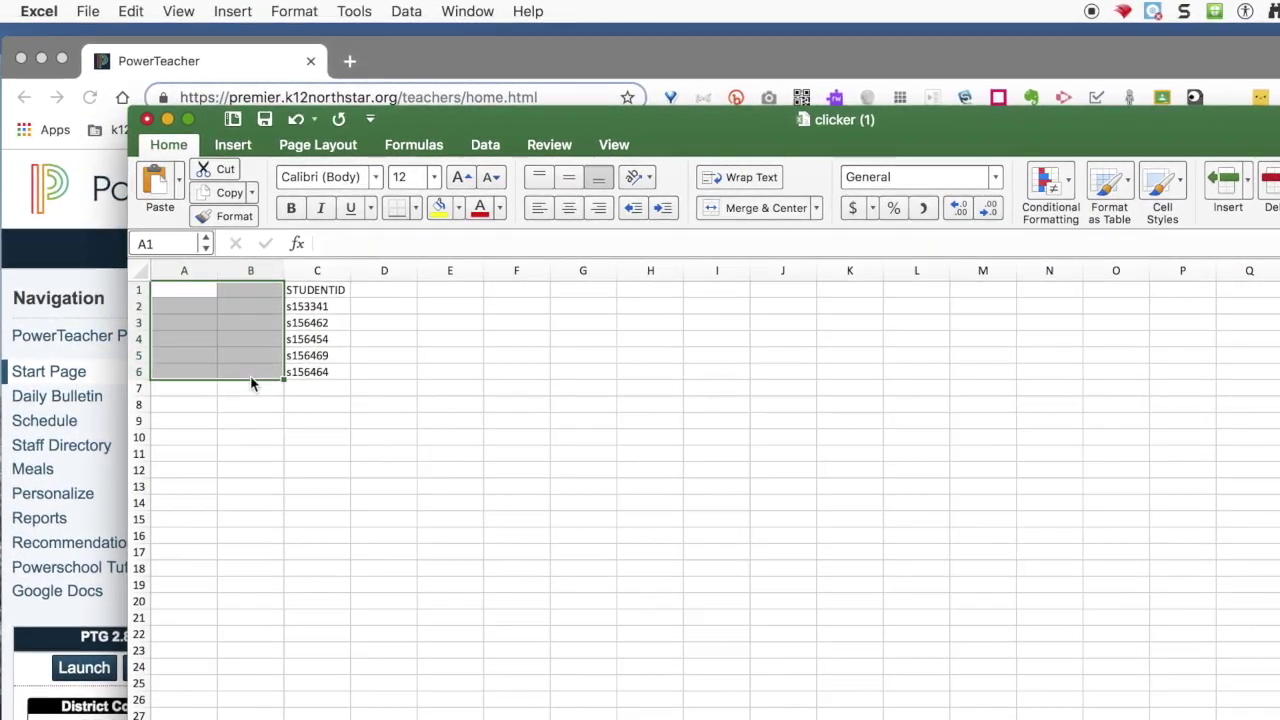
click(302, 292)
key(Delete)
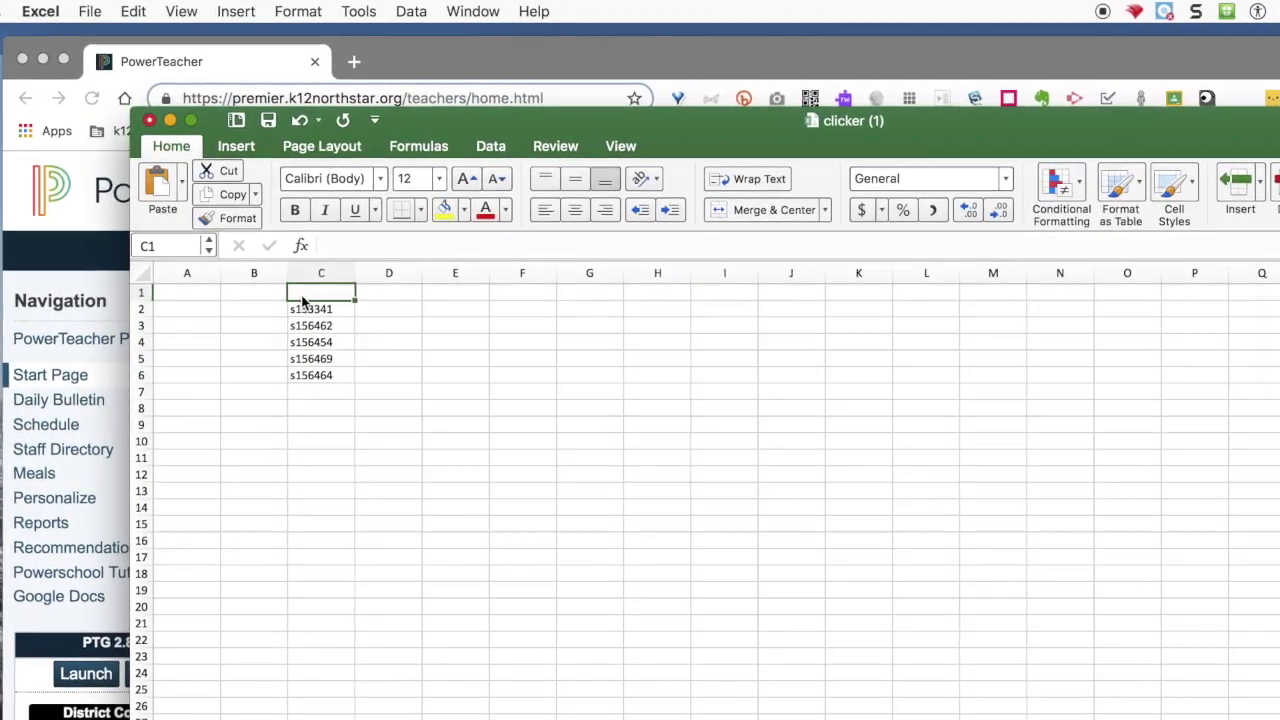
drag(303, 309, 193, 375)
drag(197, 308, 200, 302)
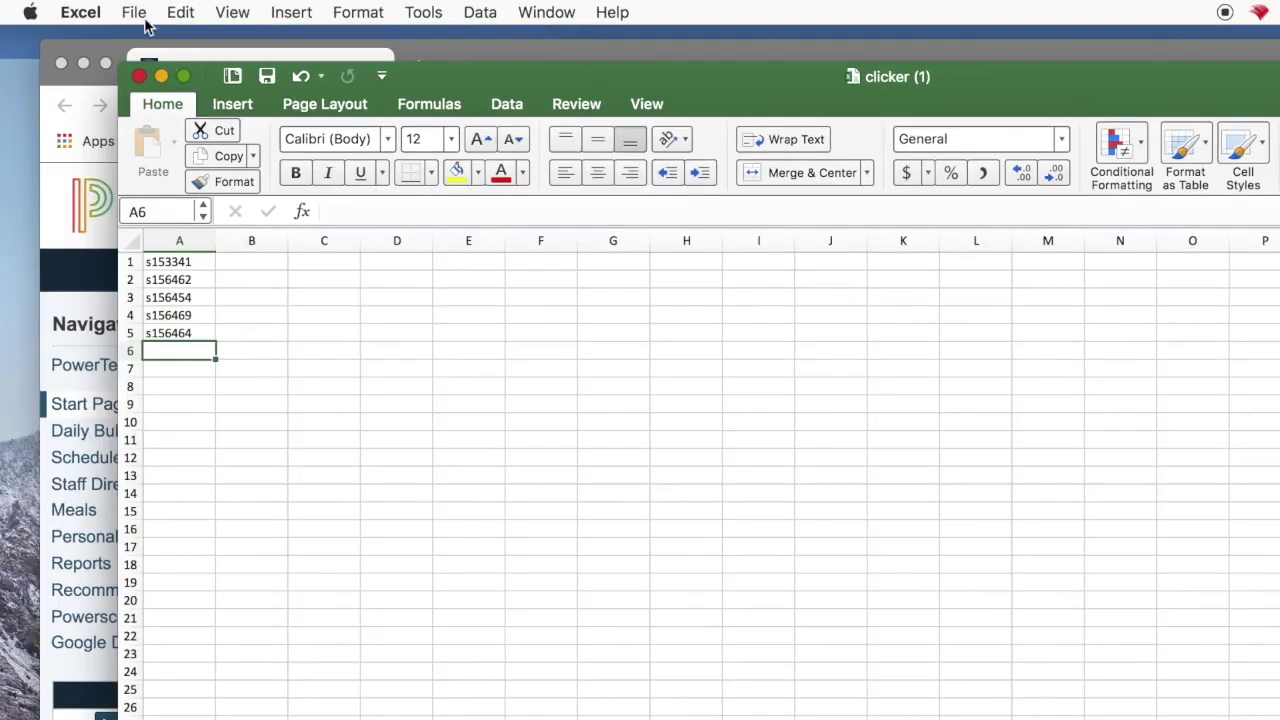
Save the edited student ID list, keeping the Comma Separated Values (.csv) format.
click(95, 11)
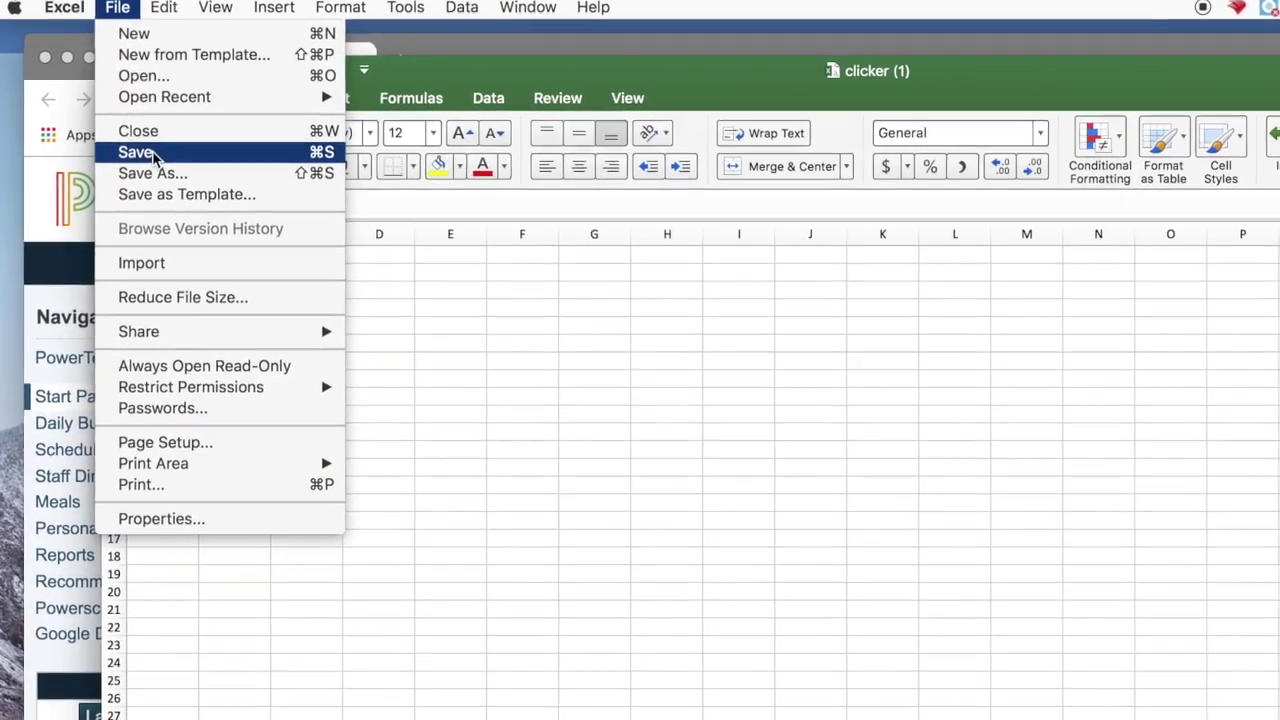
click(158, 155)
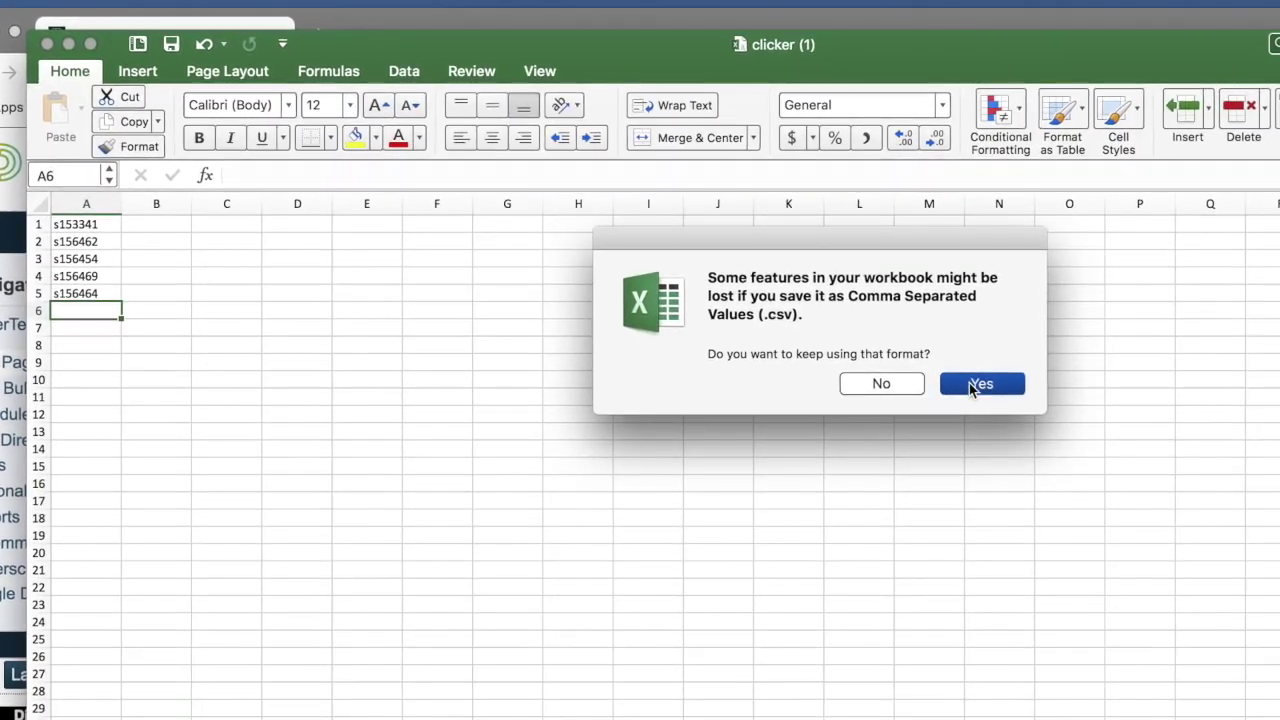
click(968, 385)
Switch back to LanSchool Teacher Console and import the students from clicker (1).csv in Downloads into the class list.
key(super+Tab)
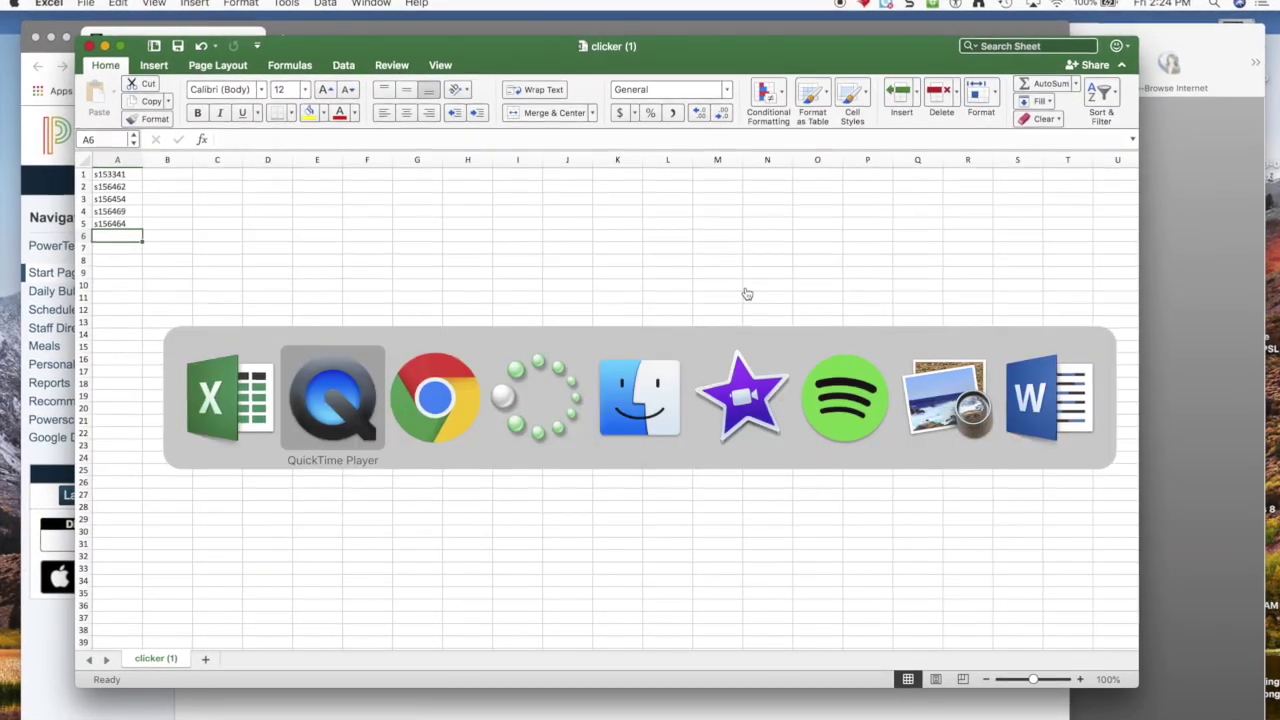
key(super+Tab)
key(super+Tab)
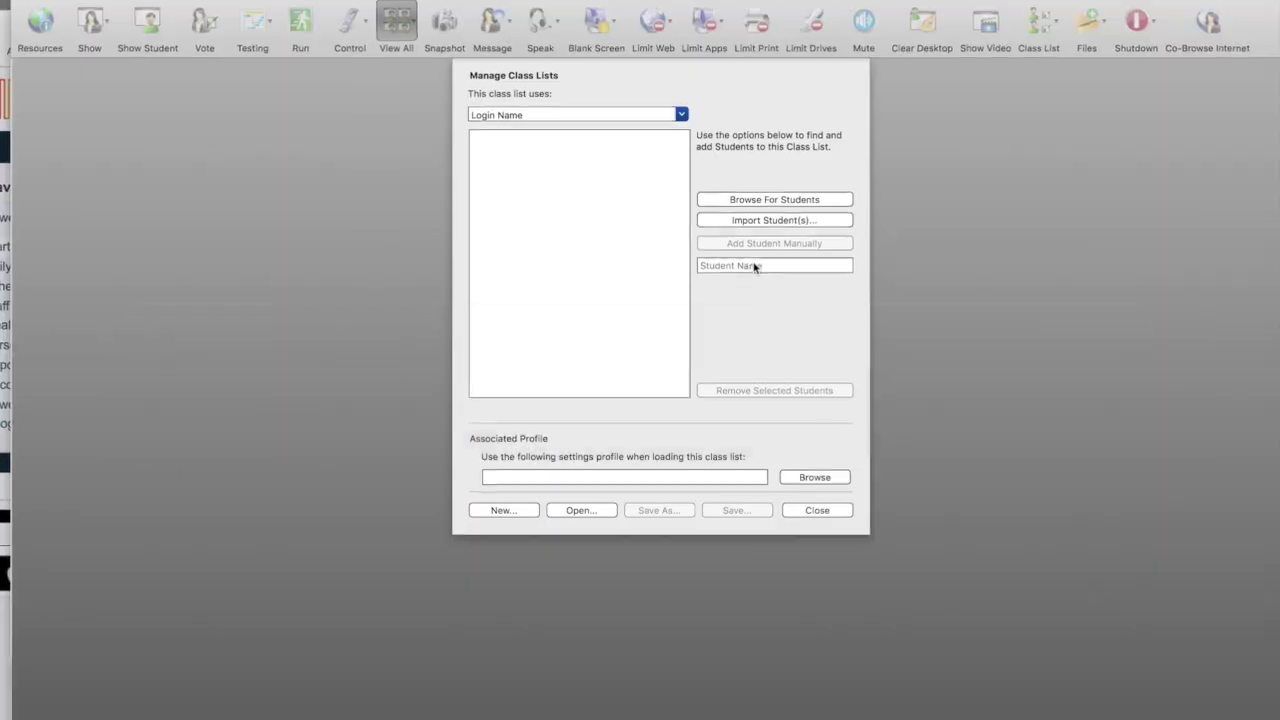
click(752, 205)
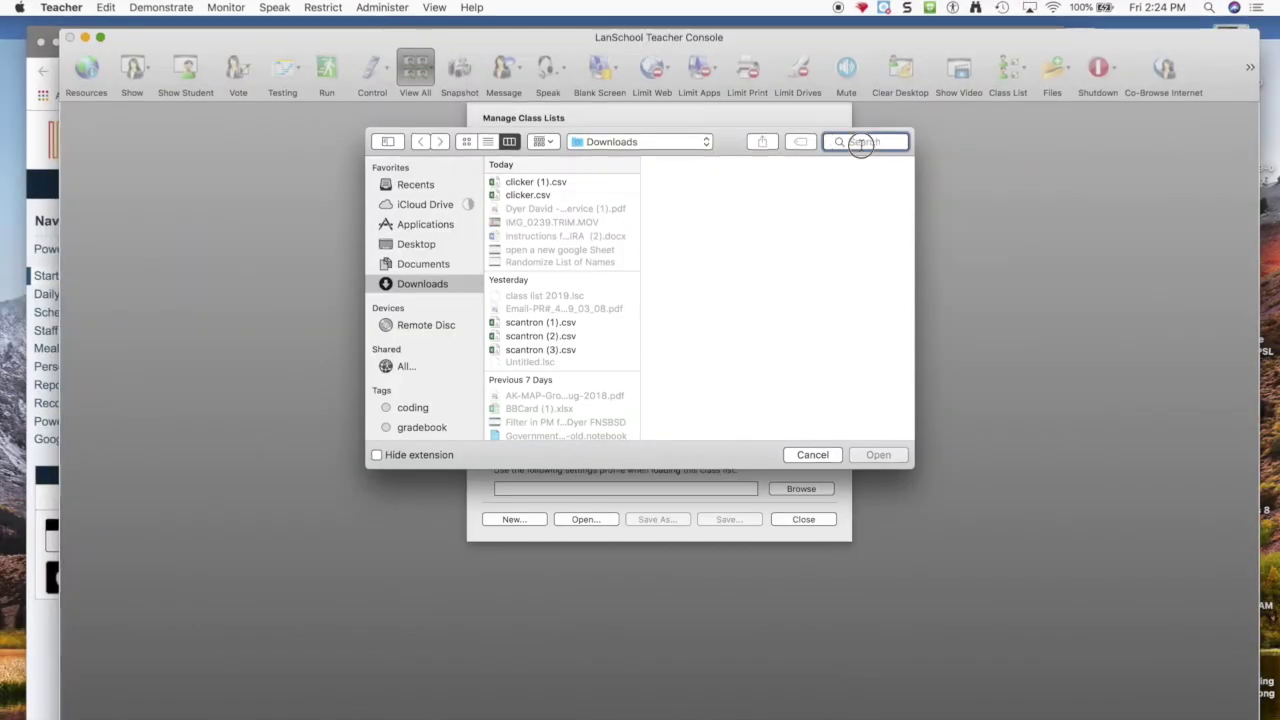
click(553, 181)
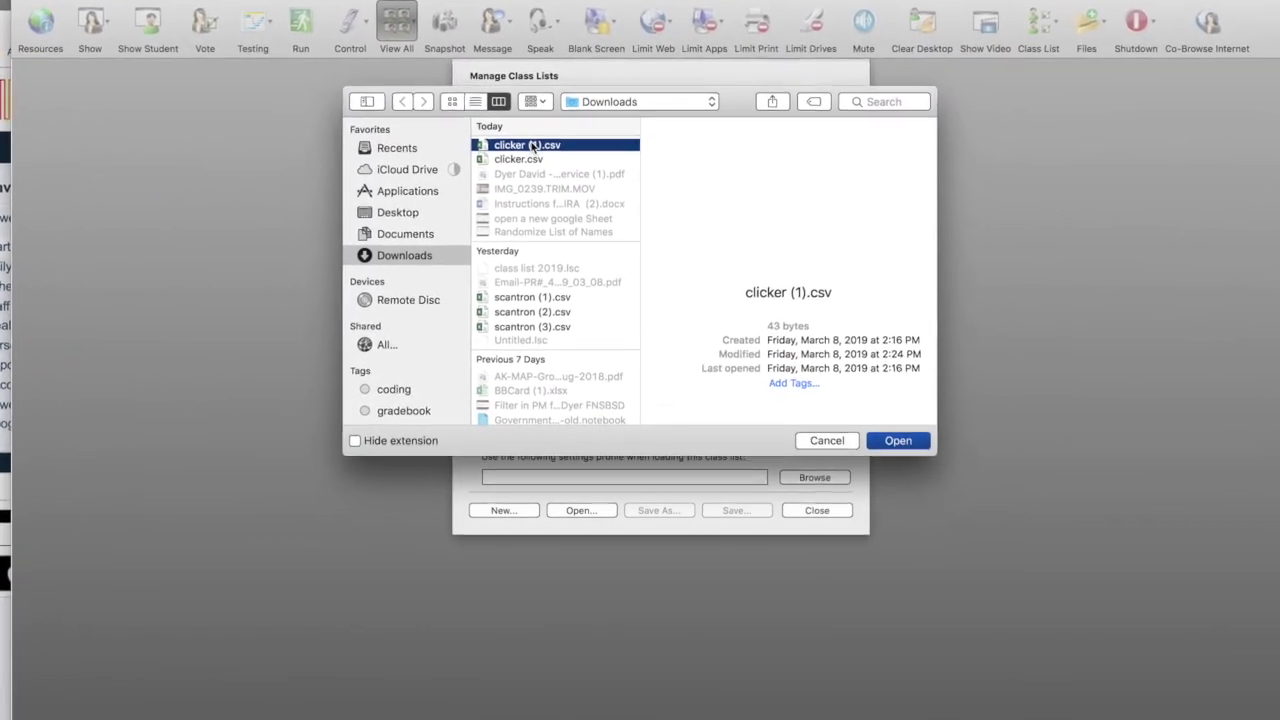
key(space)
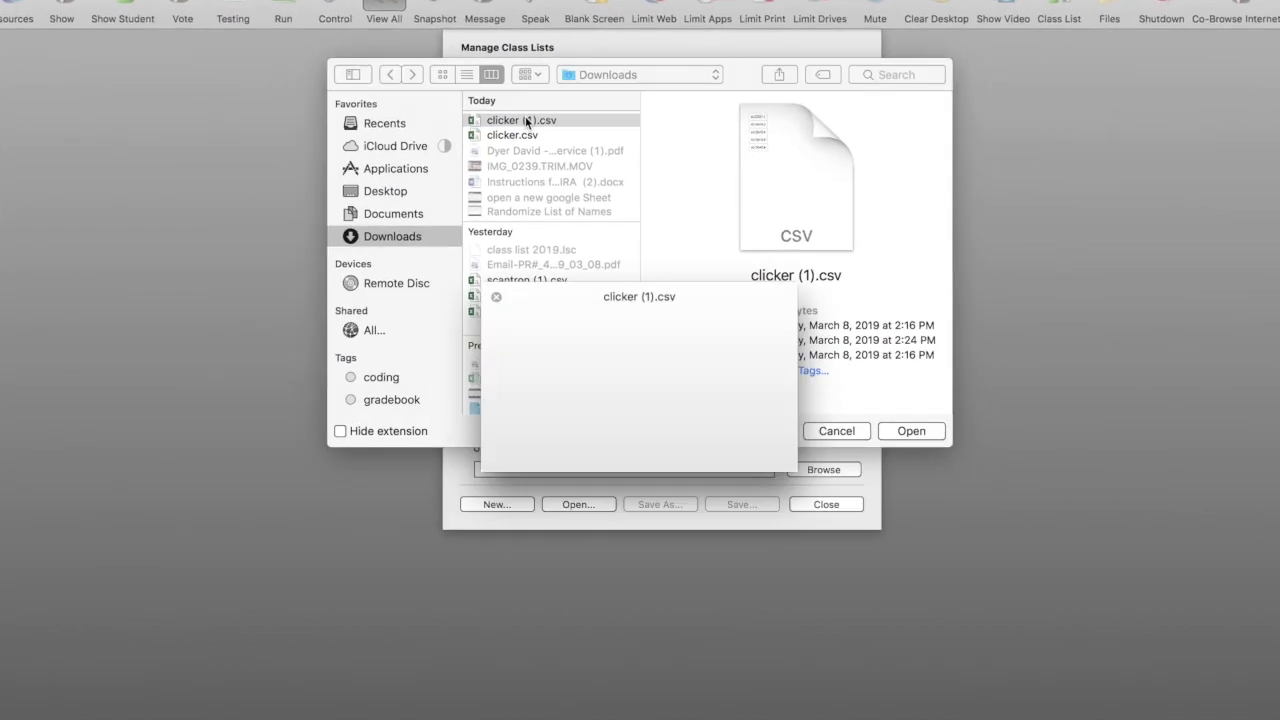
key(space)
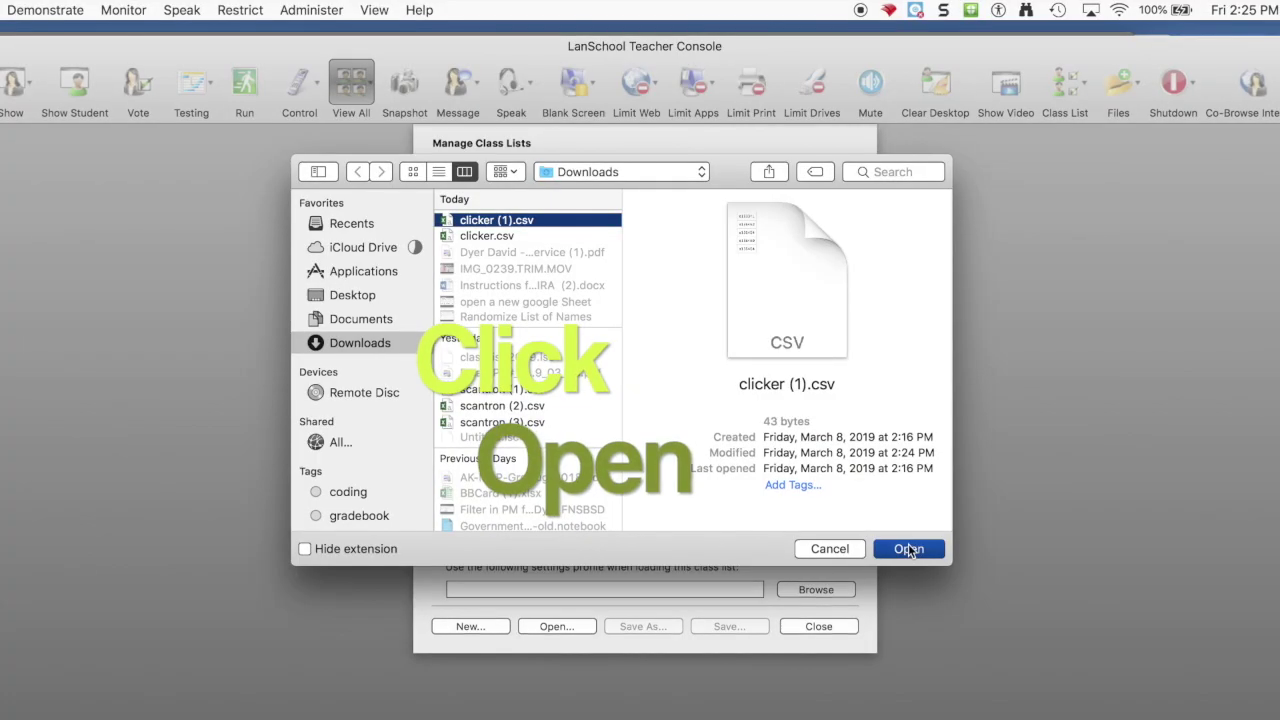
click(908, 550)
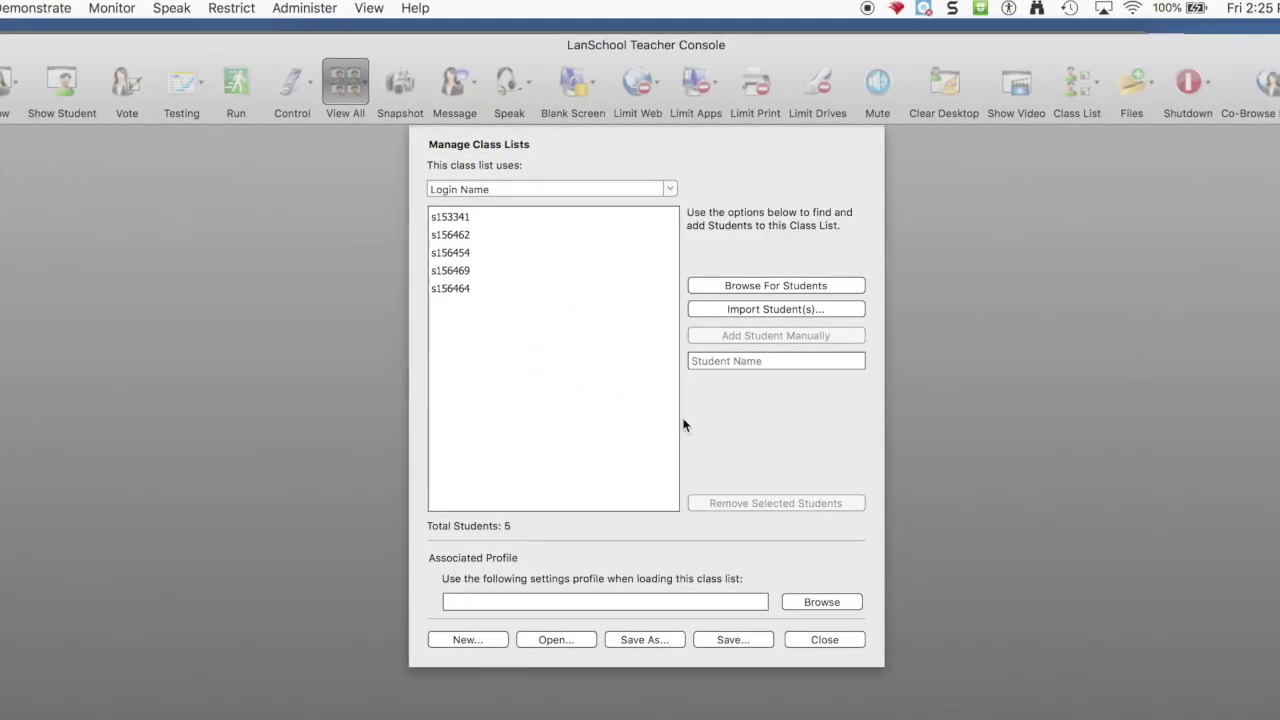
Save the class list in Downloads as Class list.lsc and load that file as the current class list.
click(730, 648)
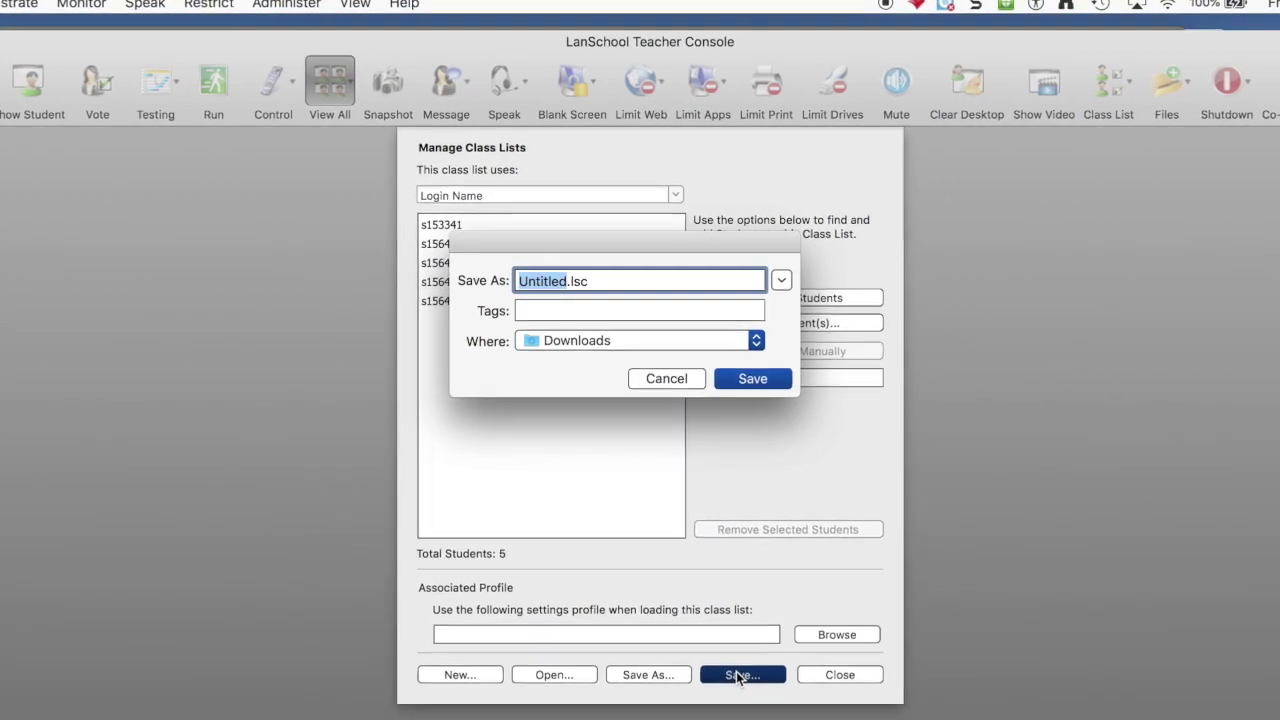
text(Class list)
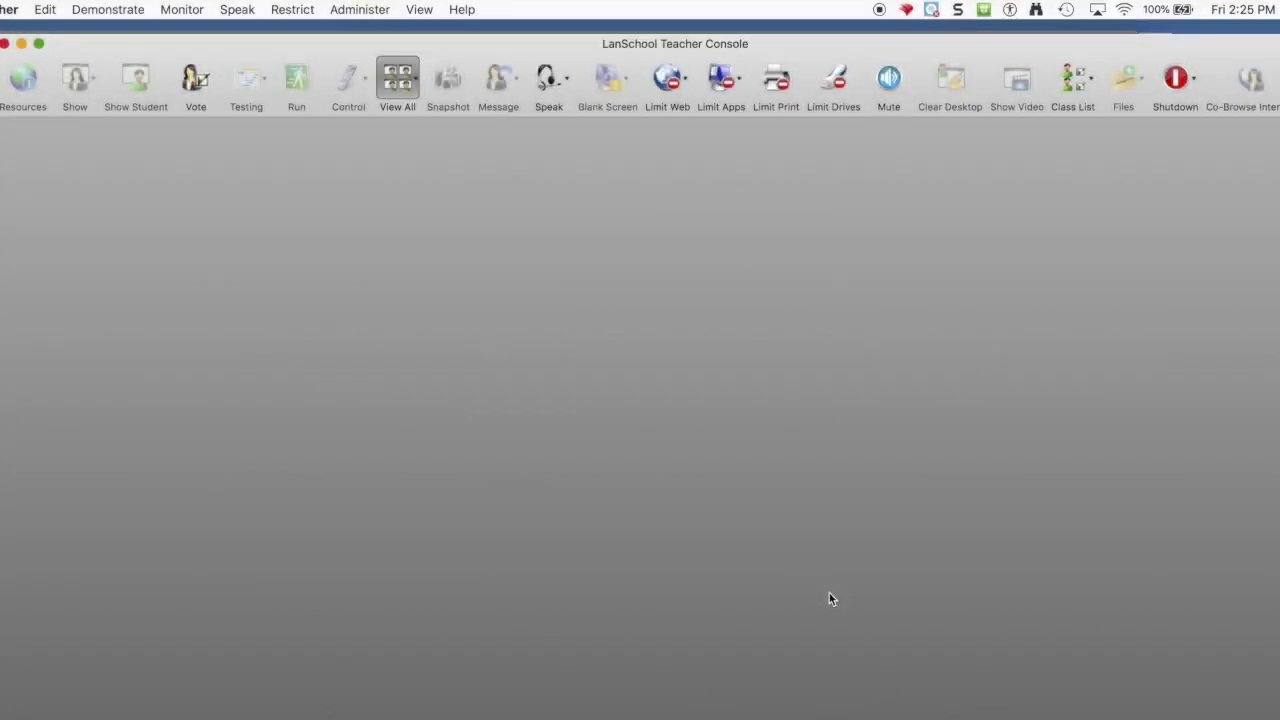
click(354, 8)
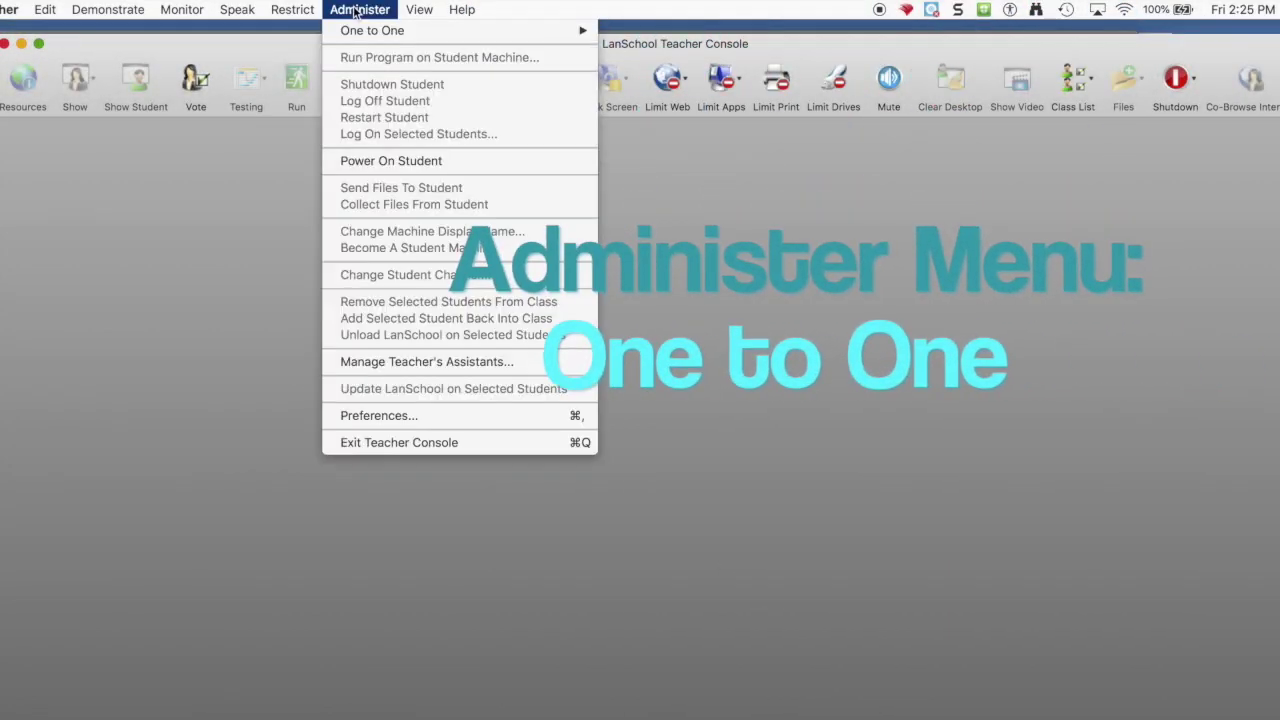
mouse_move(362, 32)
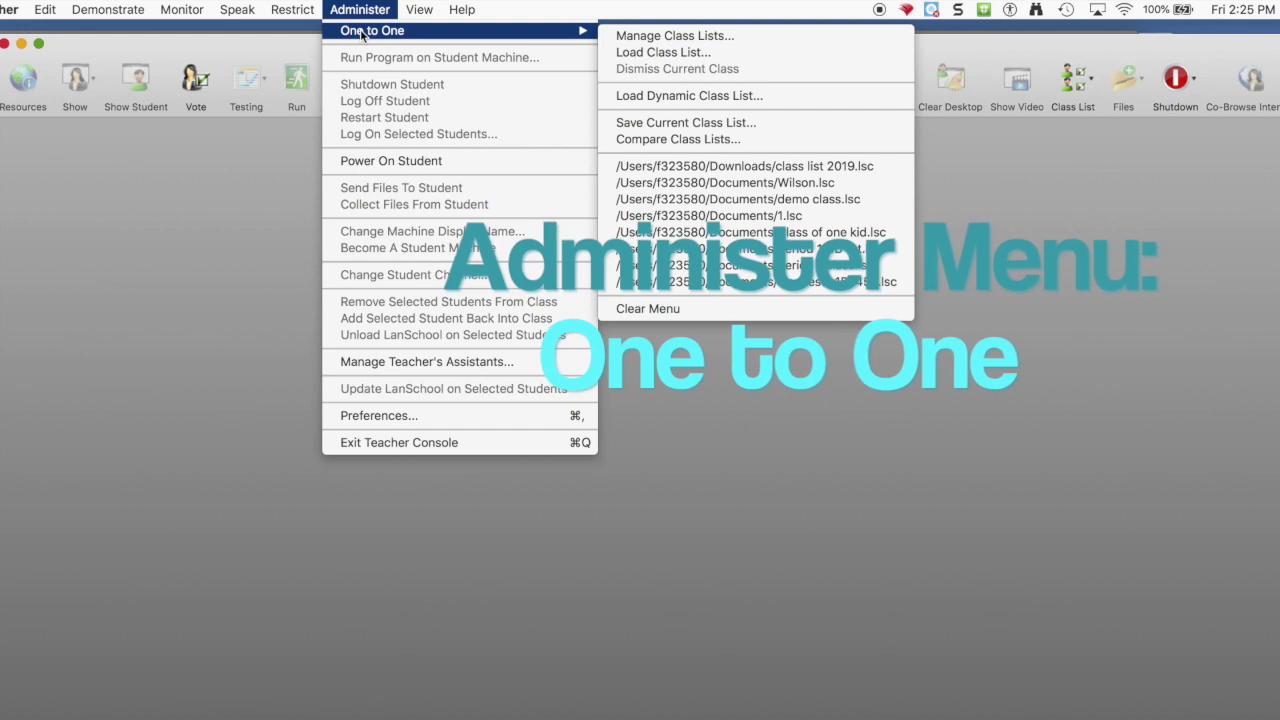
click(651, 57)
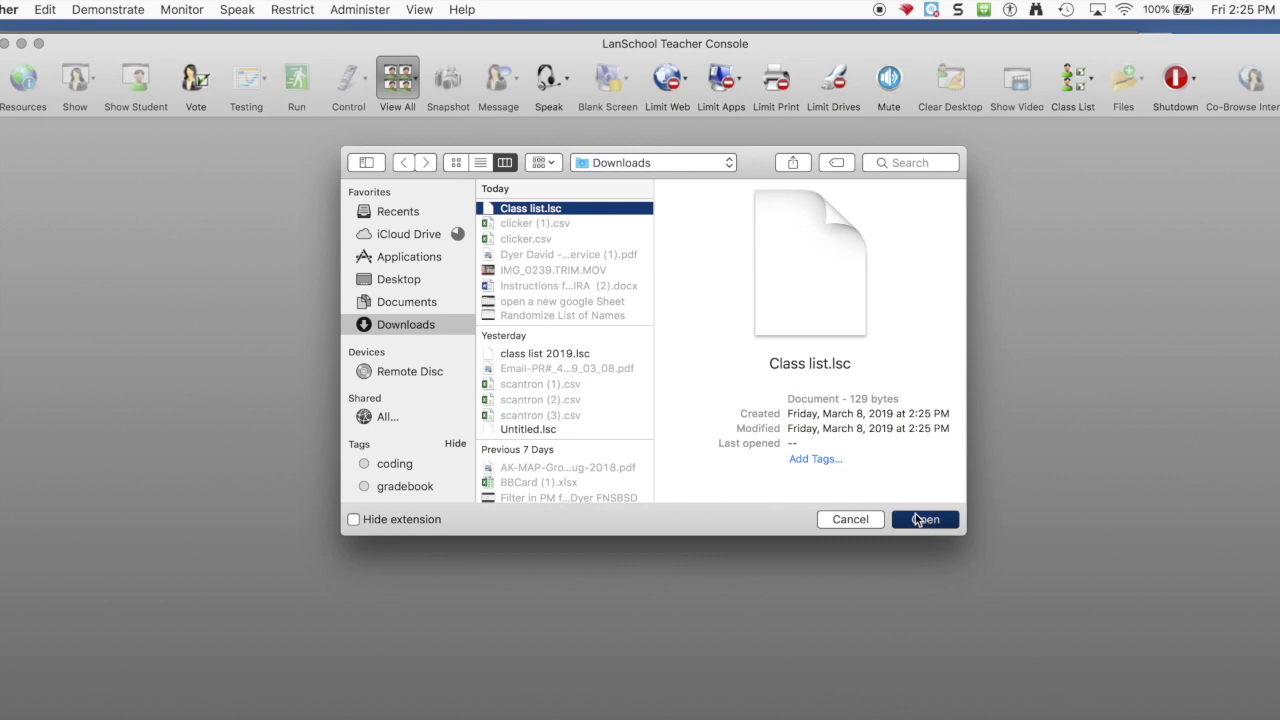
click(917, 519)
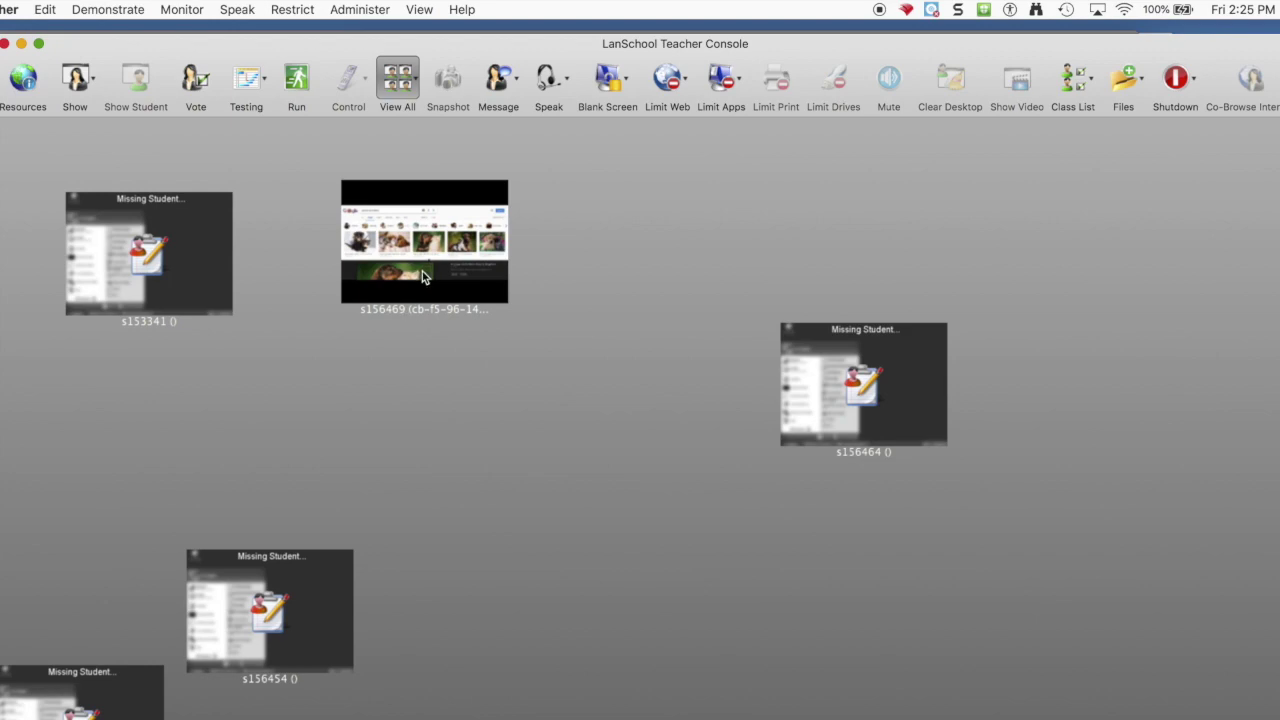
Move the student thumbnails closer together and toggle the class display between thumbnails and the details list.
drag(400, 277, 390, 278)
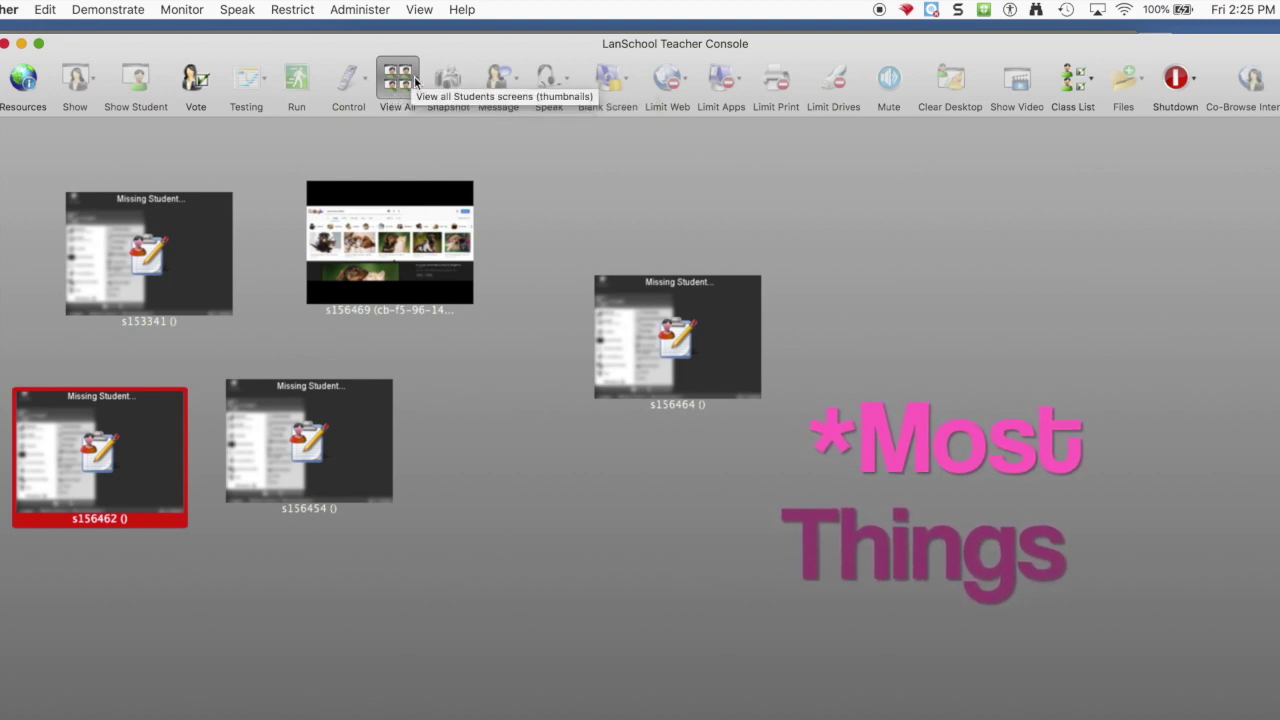
click(418, 82)
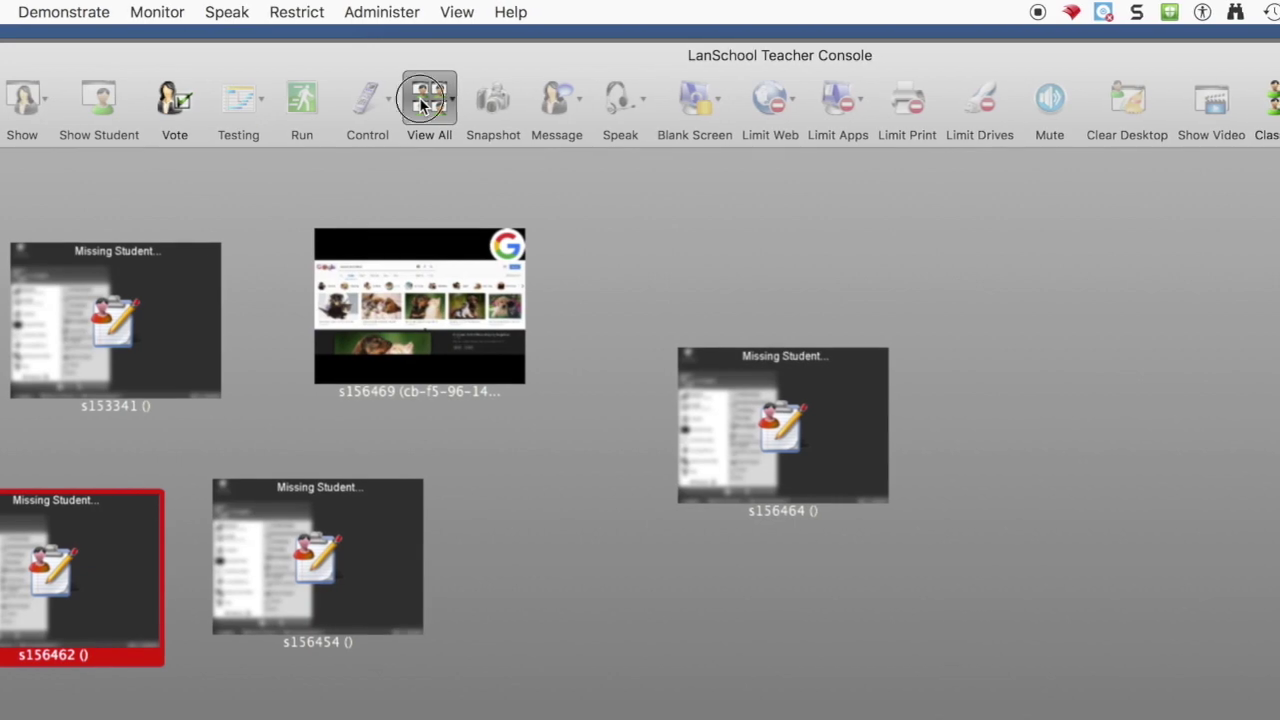
click(393, 83)
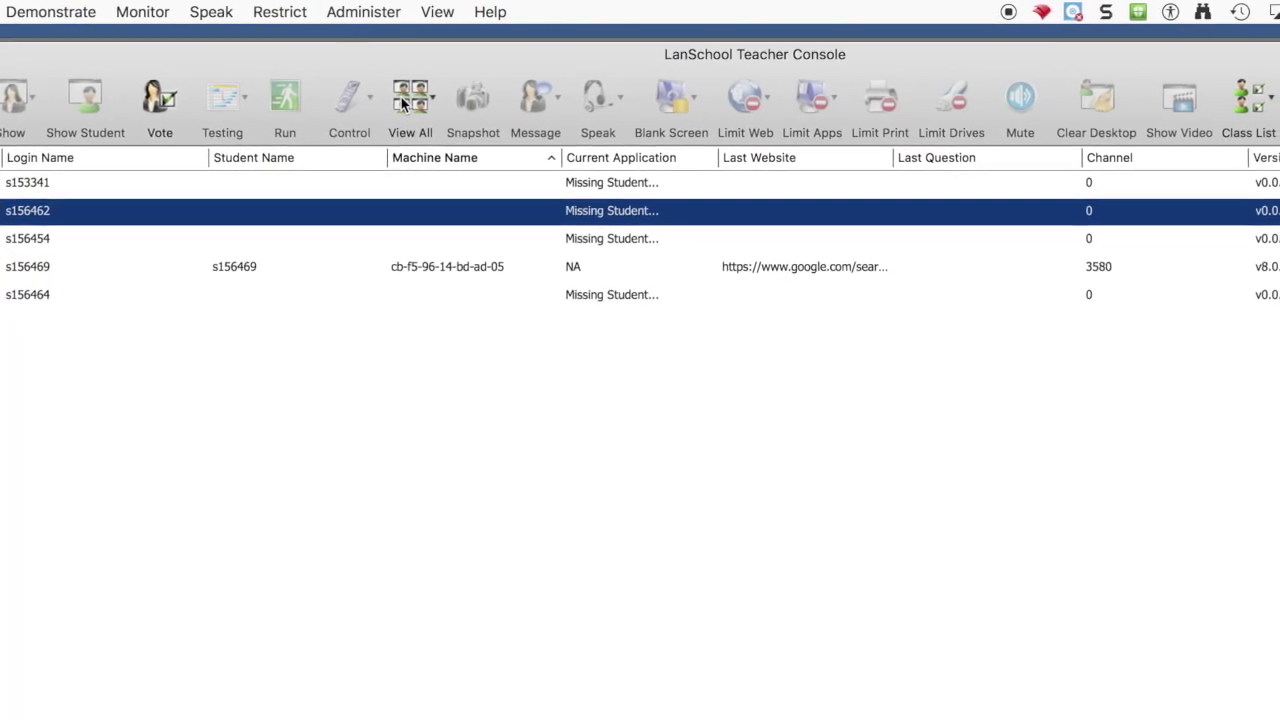
click(407, 100)
click(390, 100)
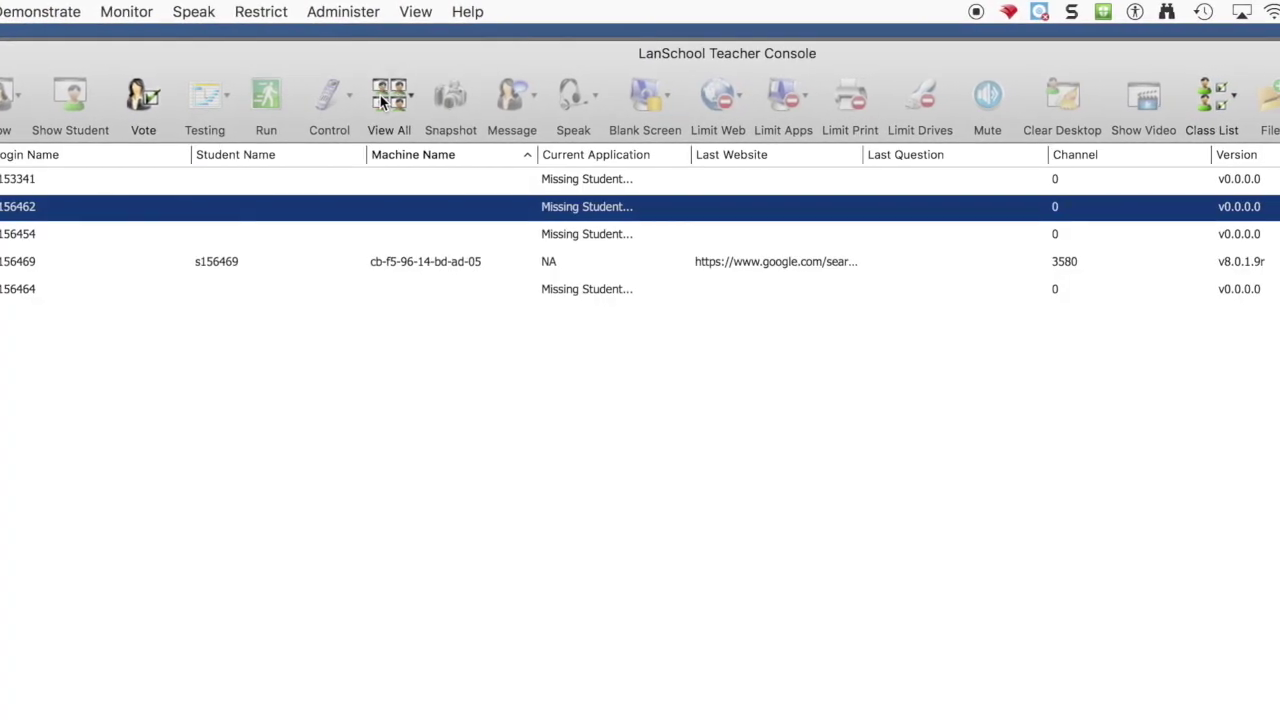
click(393, 97)
Set the student thumbnail size to Medium, keeping Classroom Layout enabled.
click(416, 80)
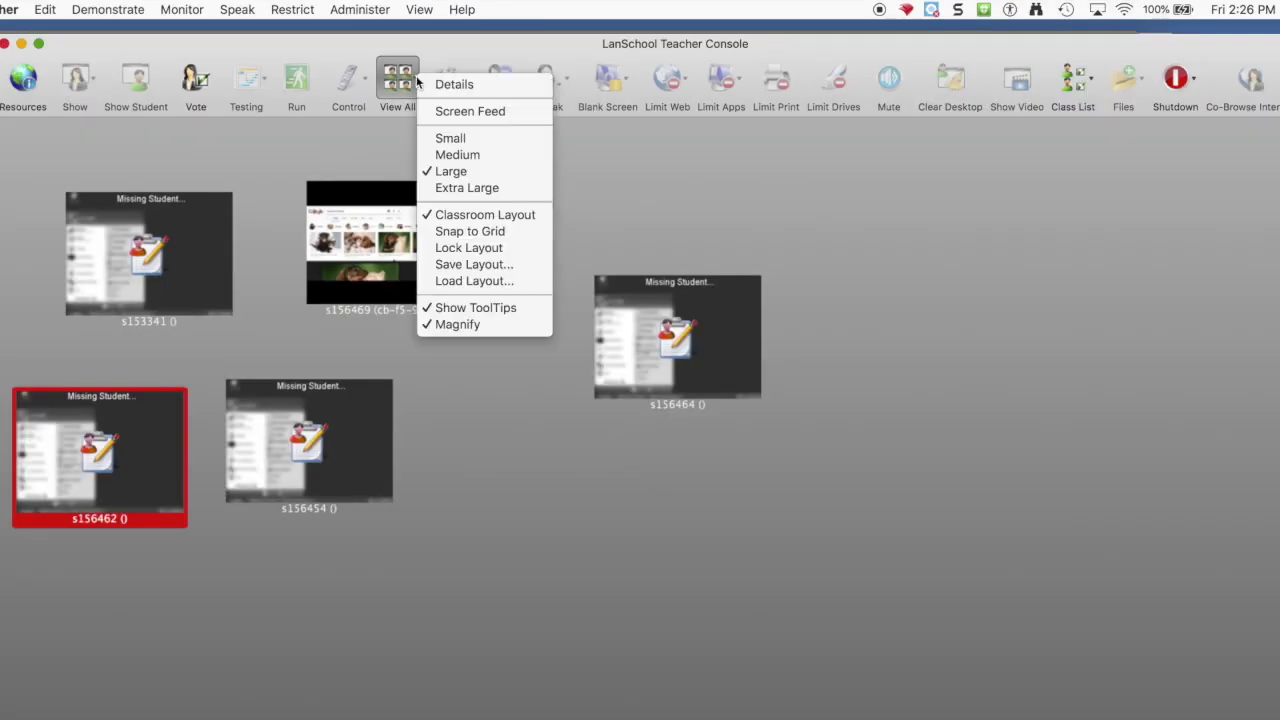
click(459, 157)
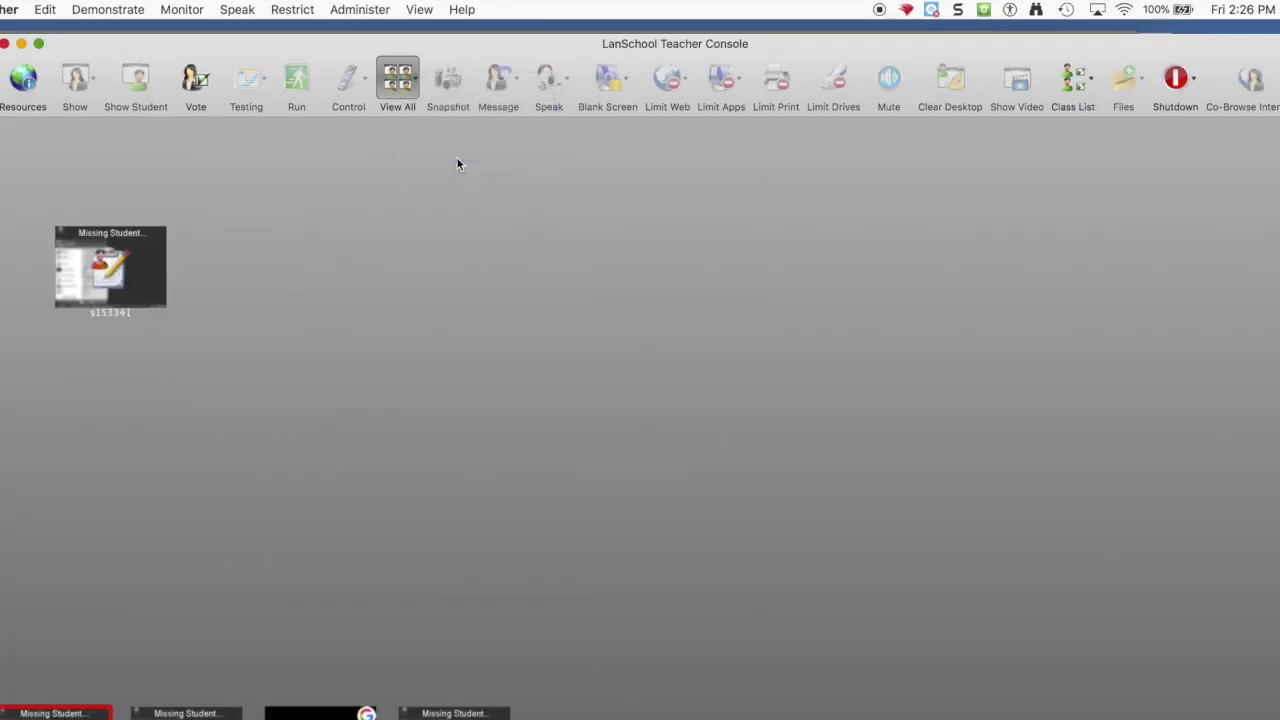
click(417, 88)
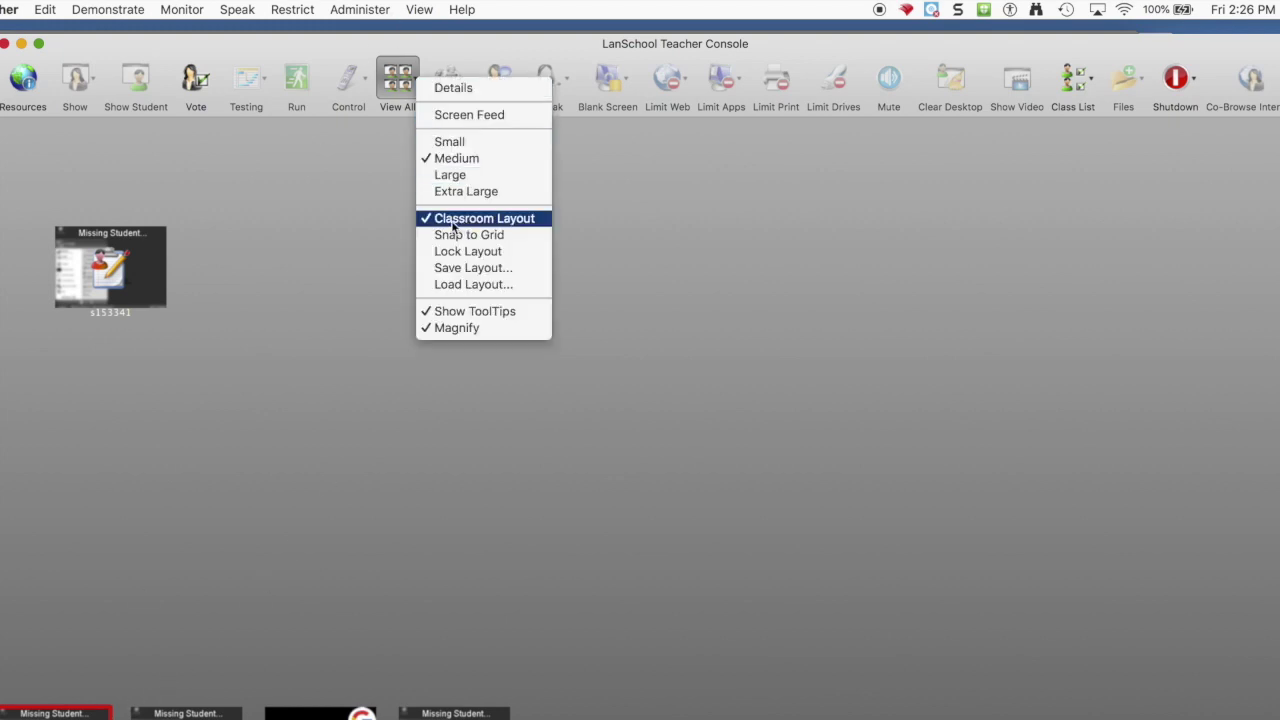
click(341, 329)
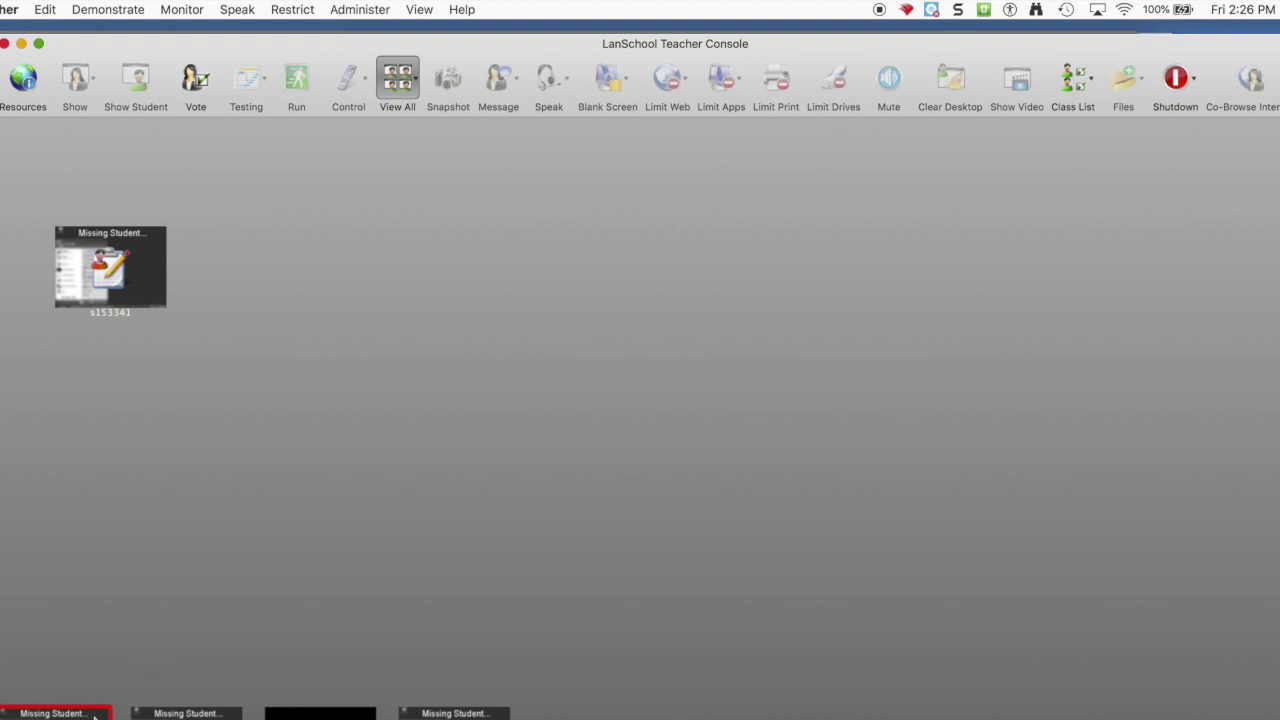
Bring the four student thumbnails at the lower edge up beside and below the first student's thumbnail.
drag(95, 716, 151, 354)
drag(187, 713, 262, 325)
drag(430, 714, 222, 362)
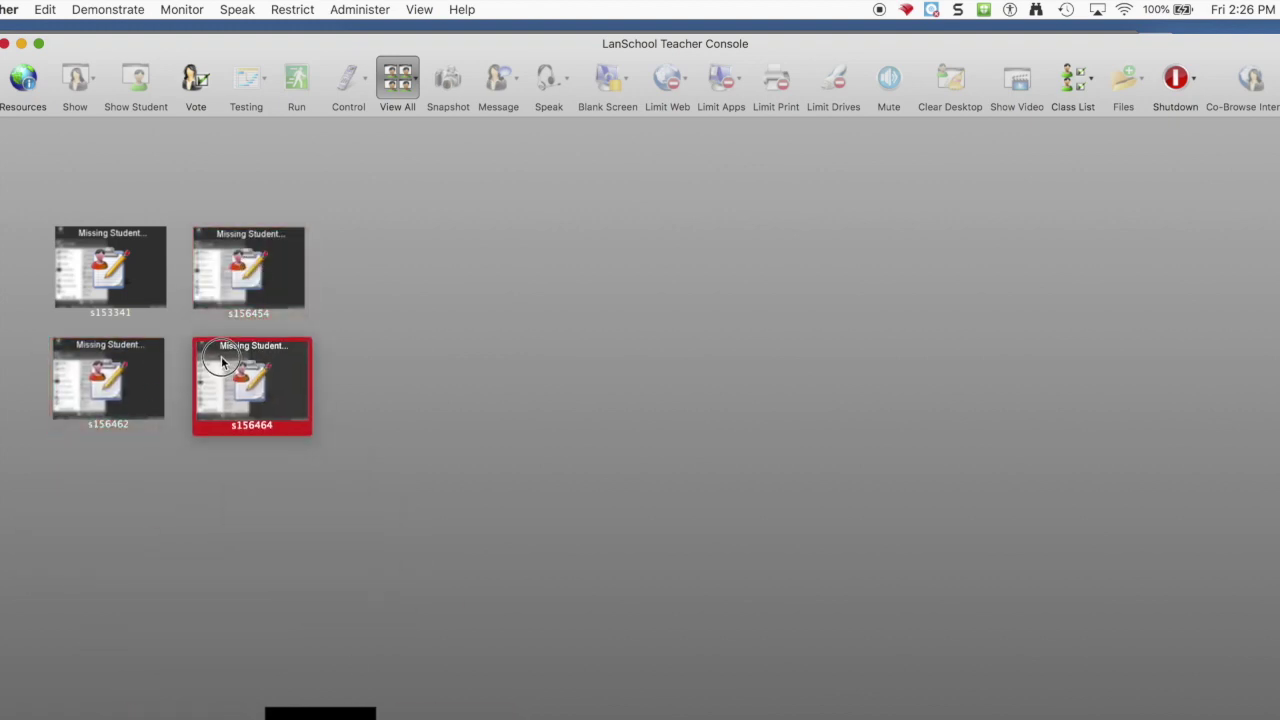
drag(330, 714, 322, 402)
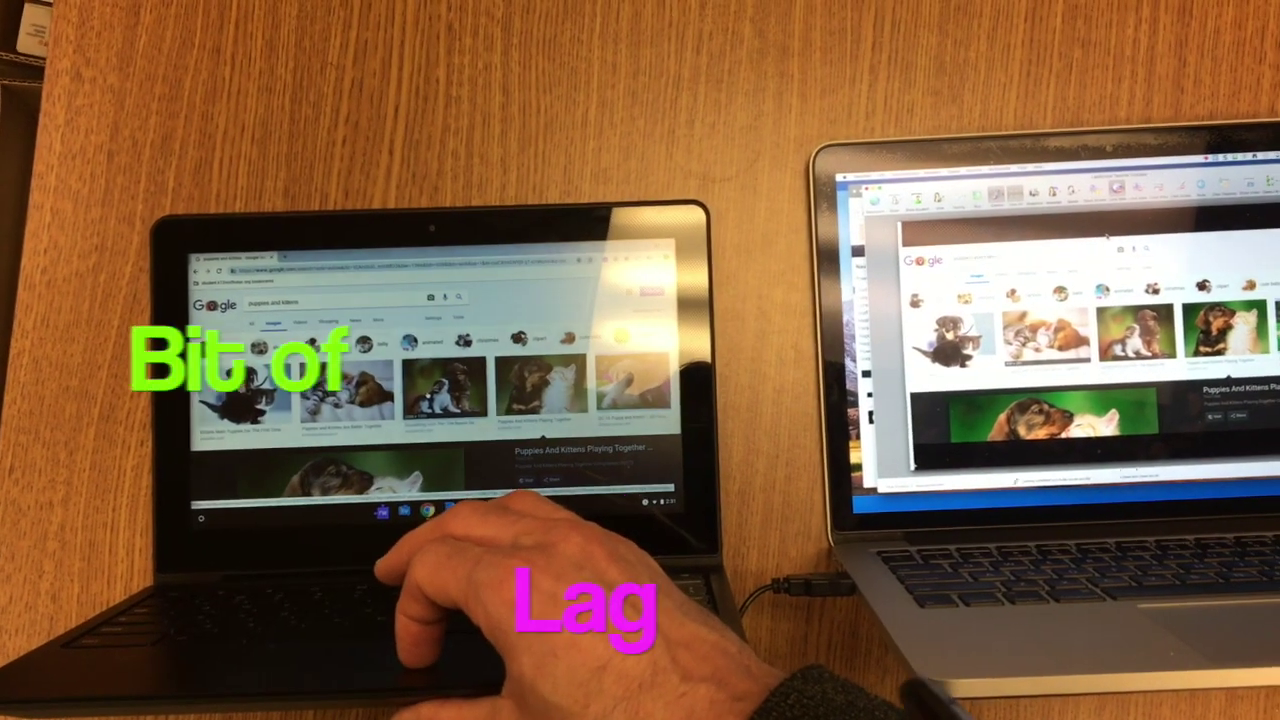
scroll(430, 400, down, 3)
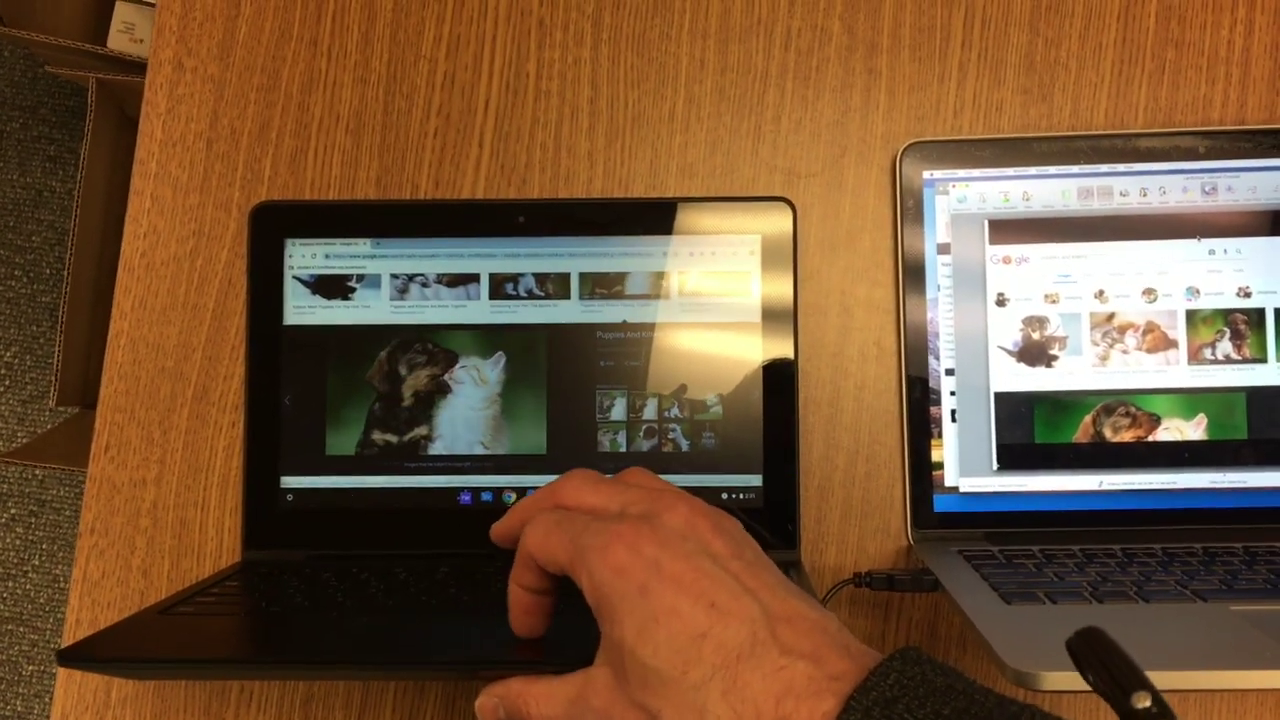
key(Right)
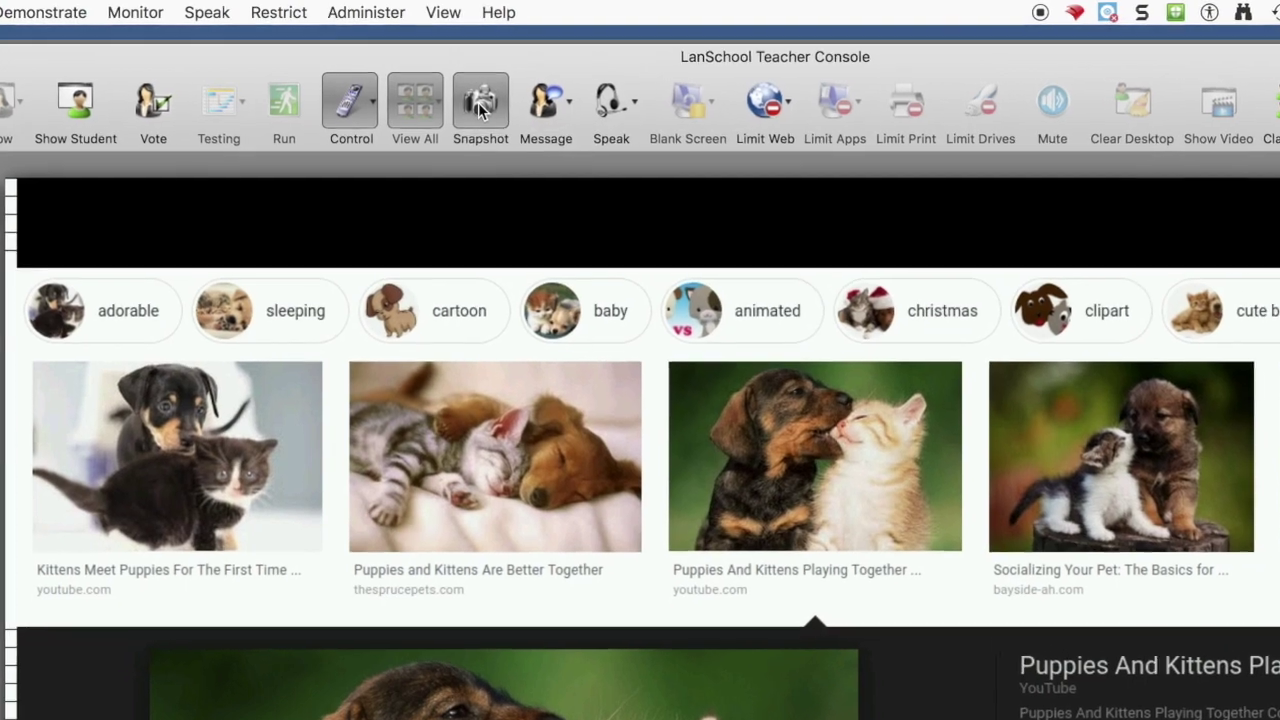
Take a snapshot of the viewed student's screen with Downloads as the save location, and stop controlling that screen.
click(469, 108)
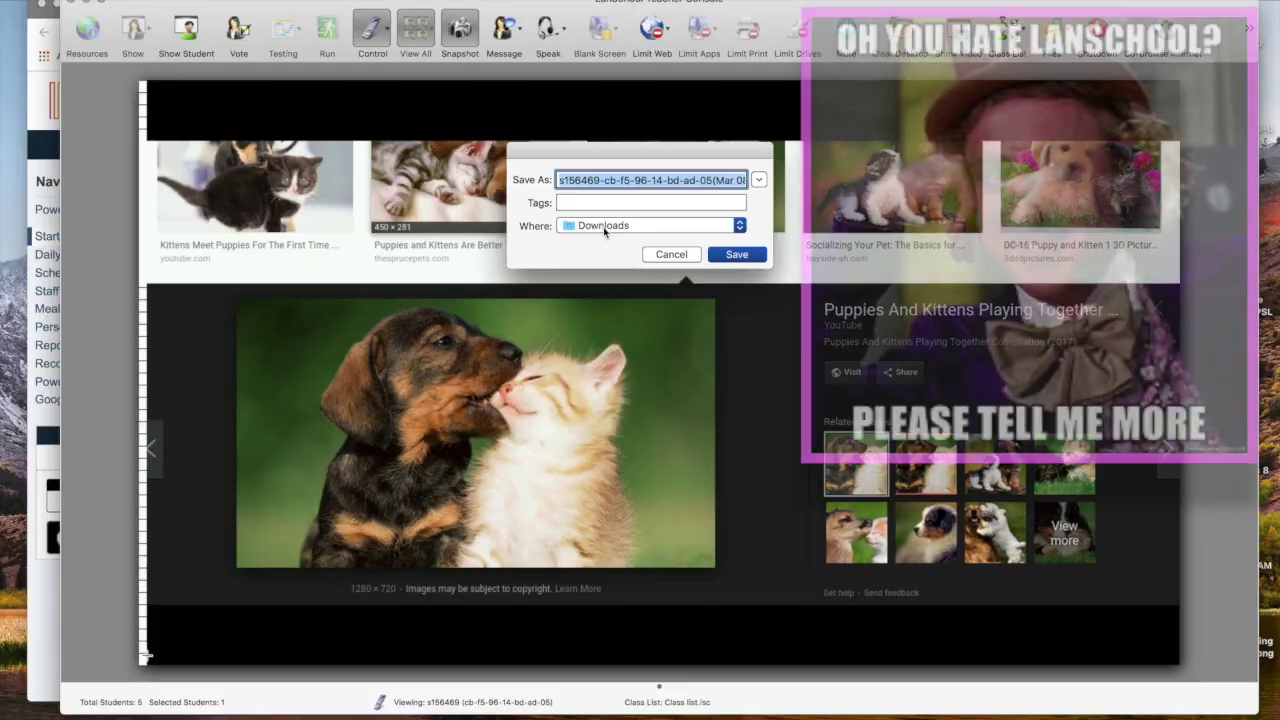
click(604, 226)
click(370, 35)
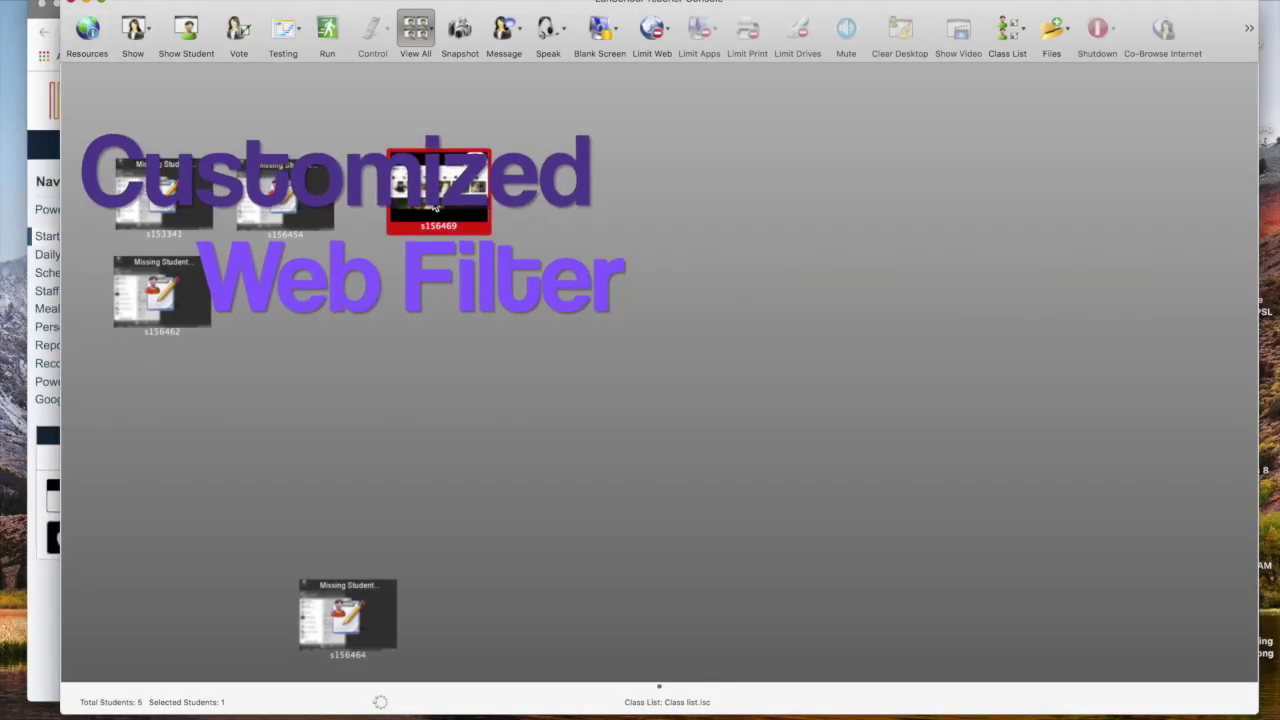
mouse_move(433, 205)
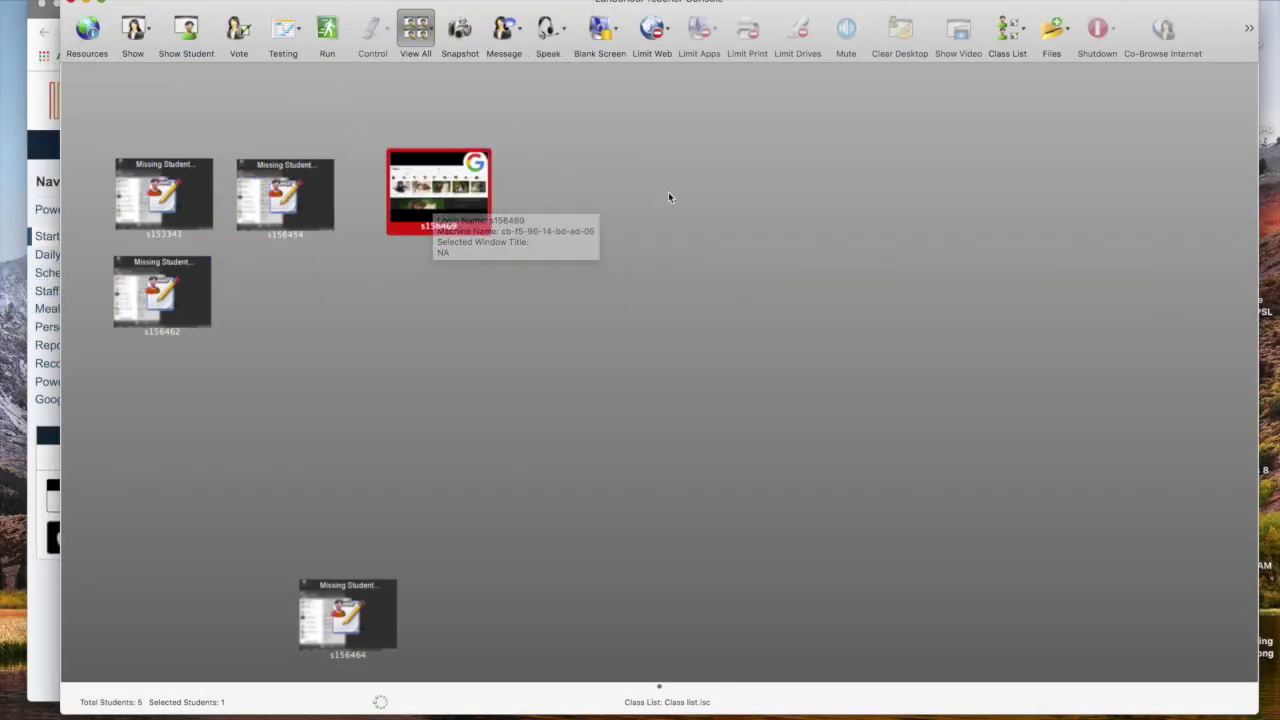
click(668, 32)
click(708, 110)
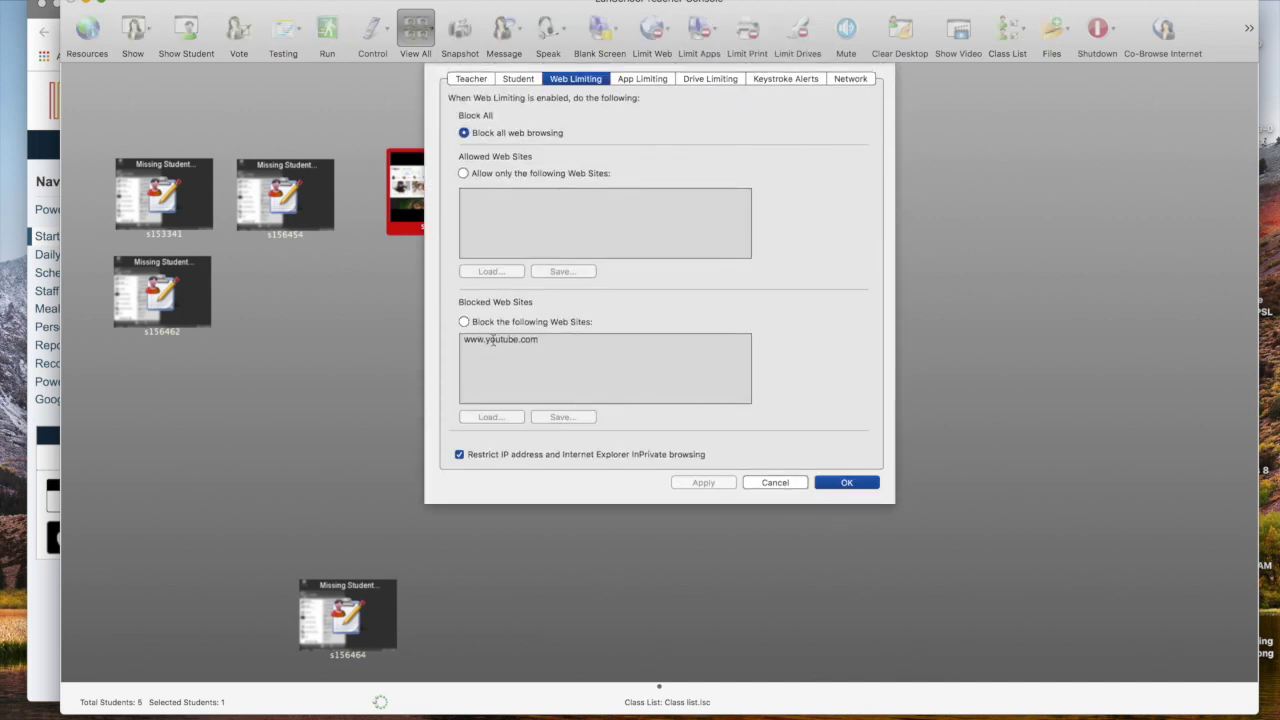
click(464, 322)
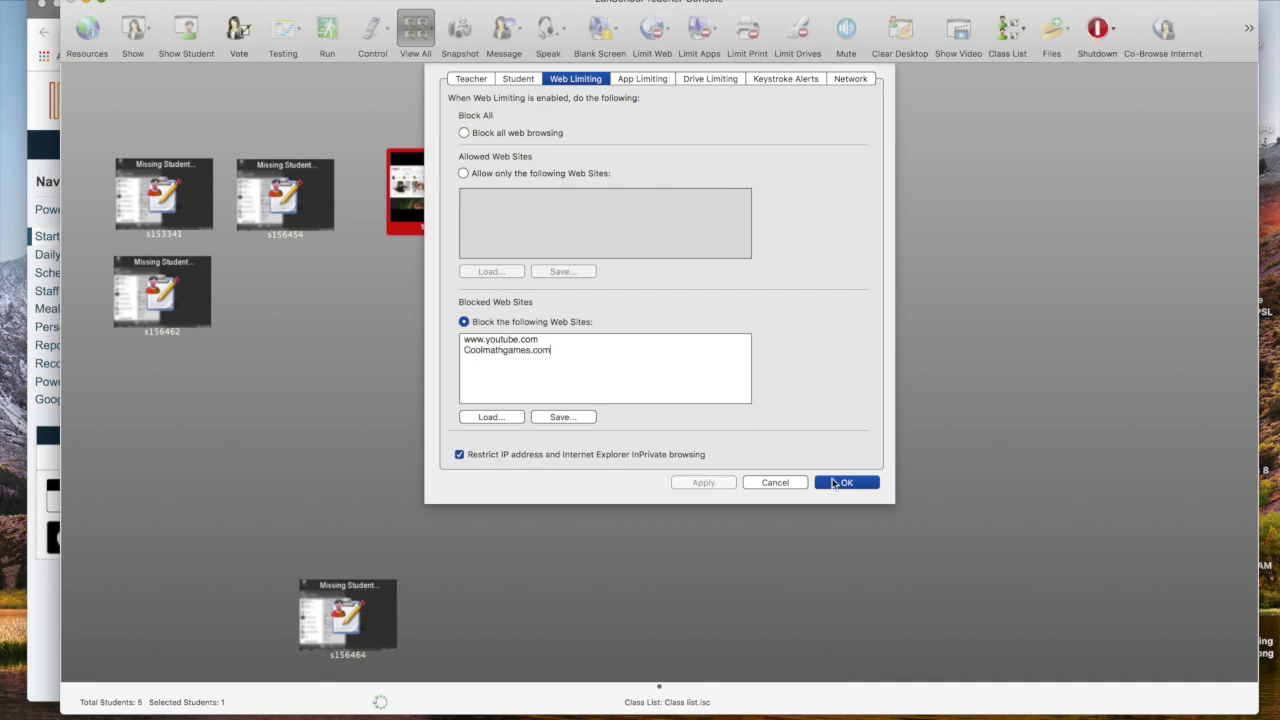
click(835, 483)
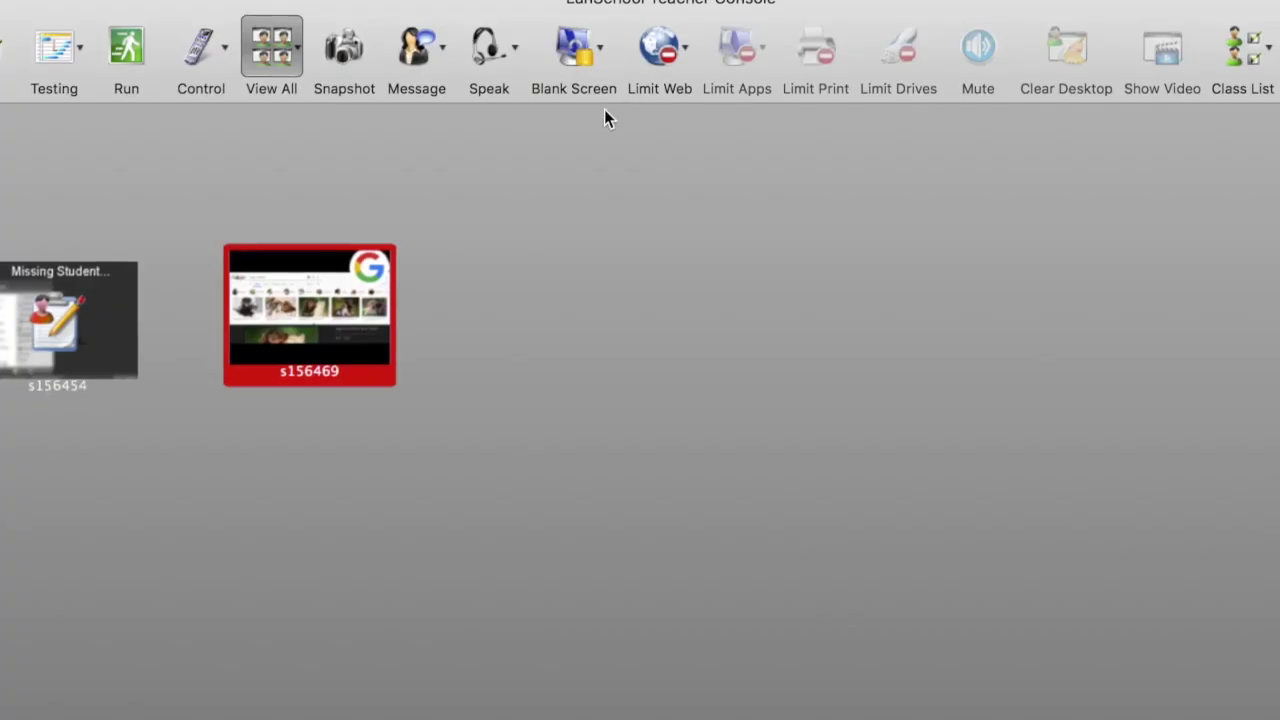
click(652, 53)
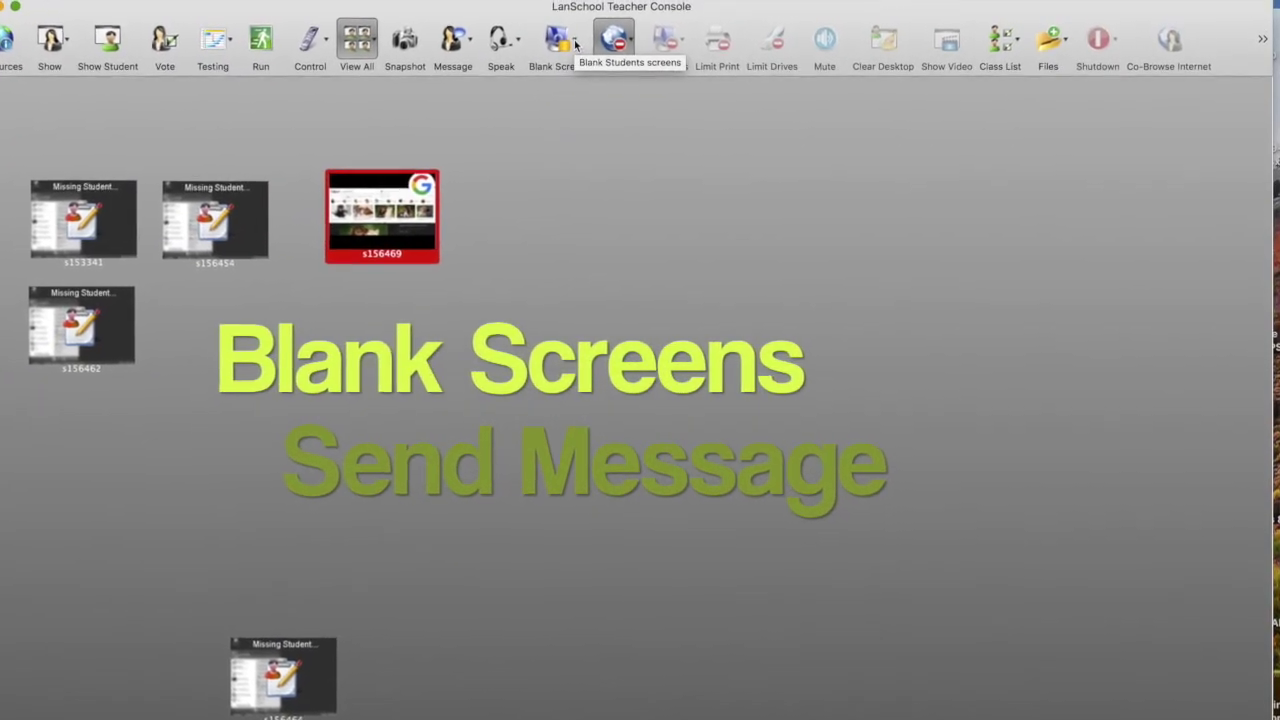
Set the blank screen message to "Come back to class.".
click(577, 42)
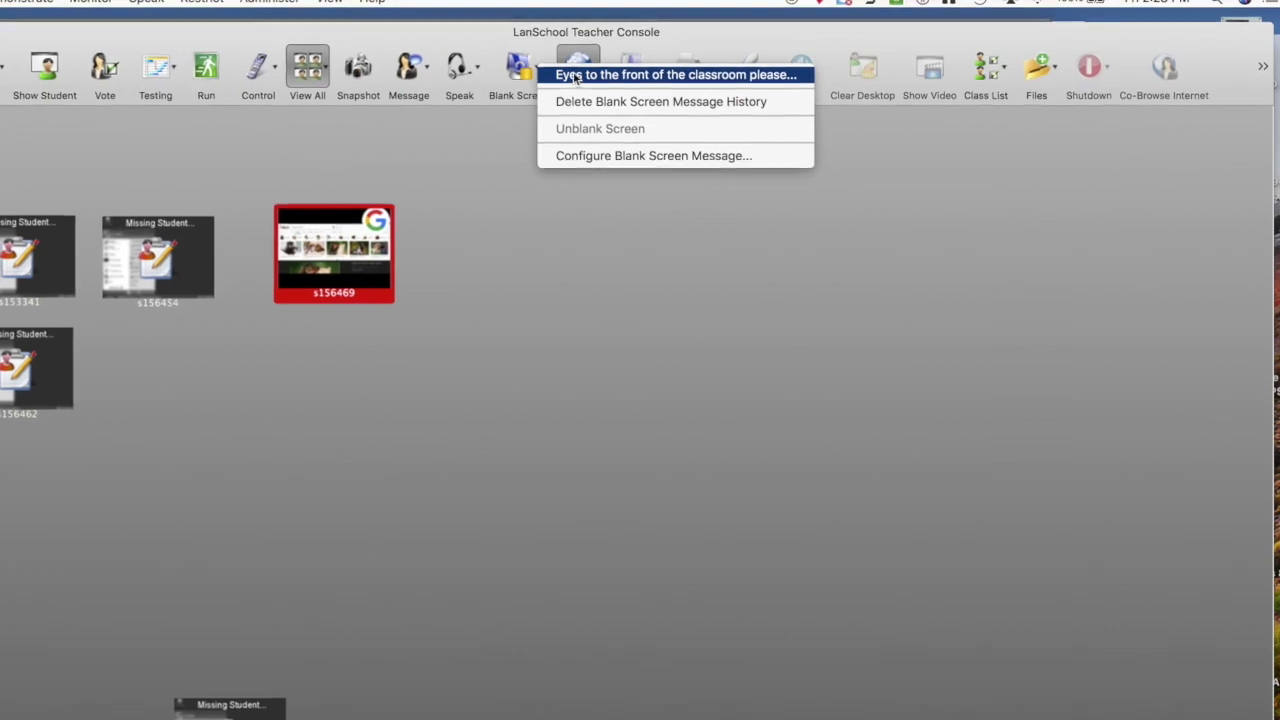
click(578, 158)
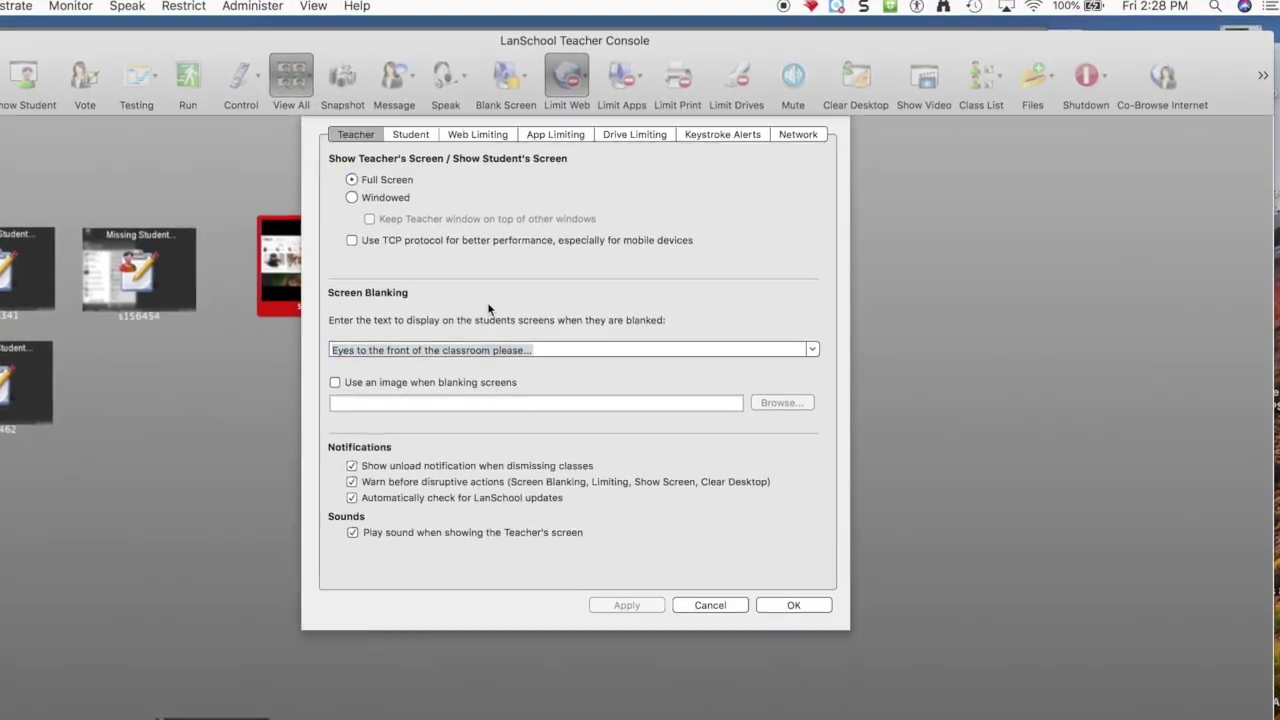
triple_click(425, 357)
text(Come back to class.)
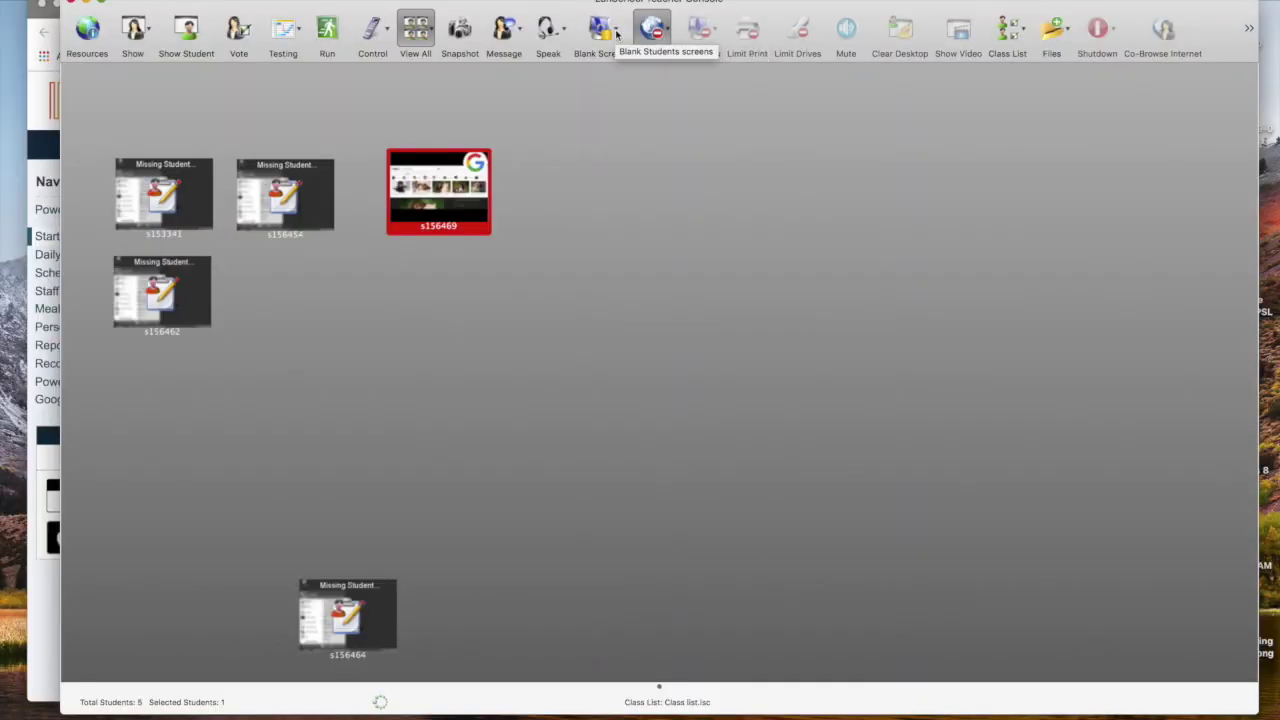
Blank the selected student's screen with the "Come back to class." message and accept the confirmation.
click(616, 35)
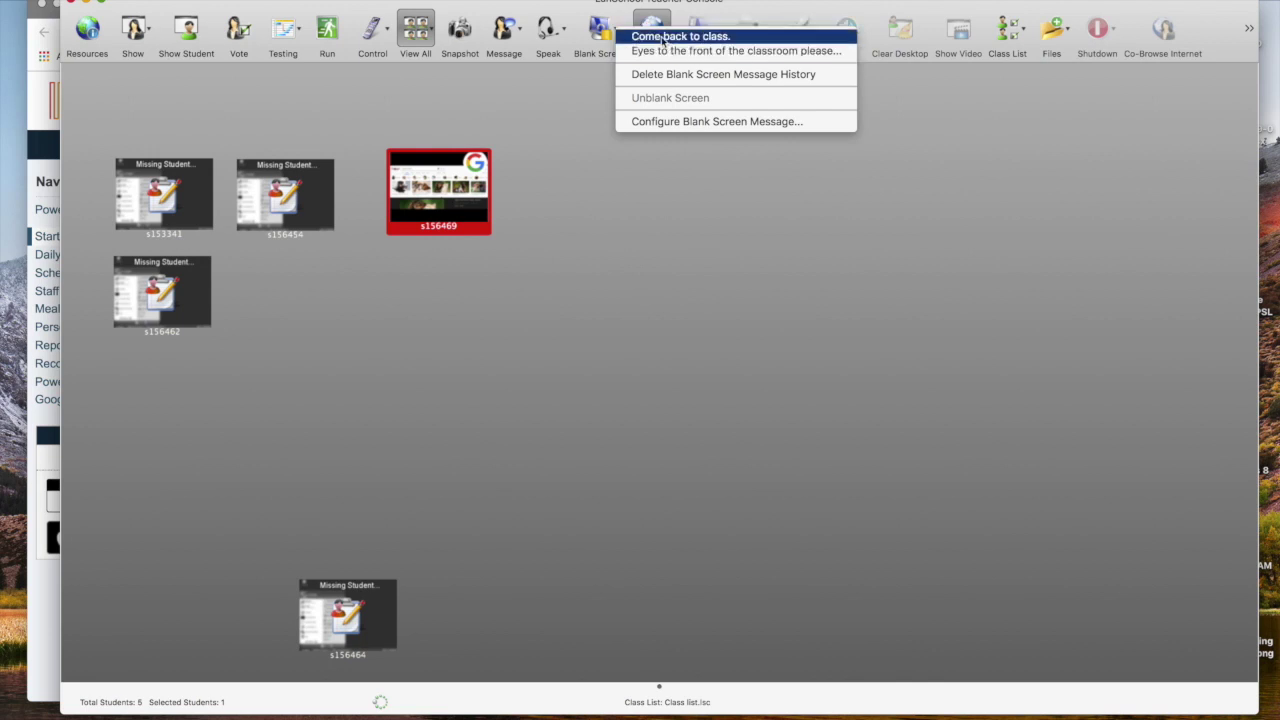
click(660, 37)
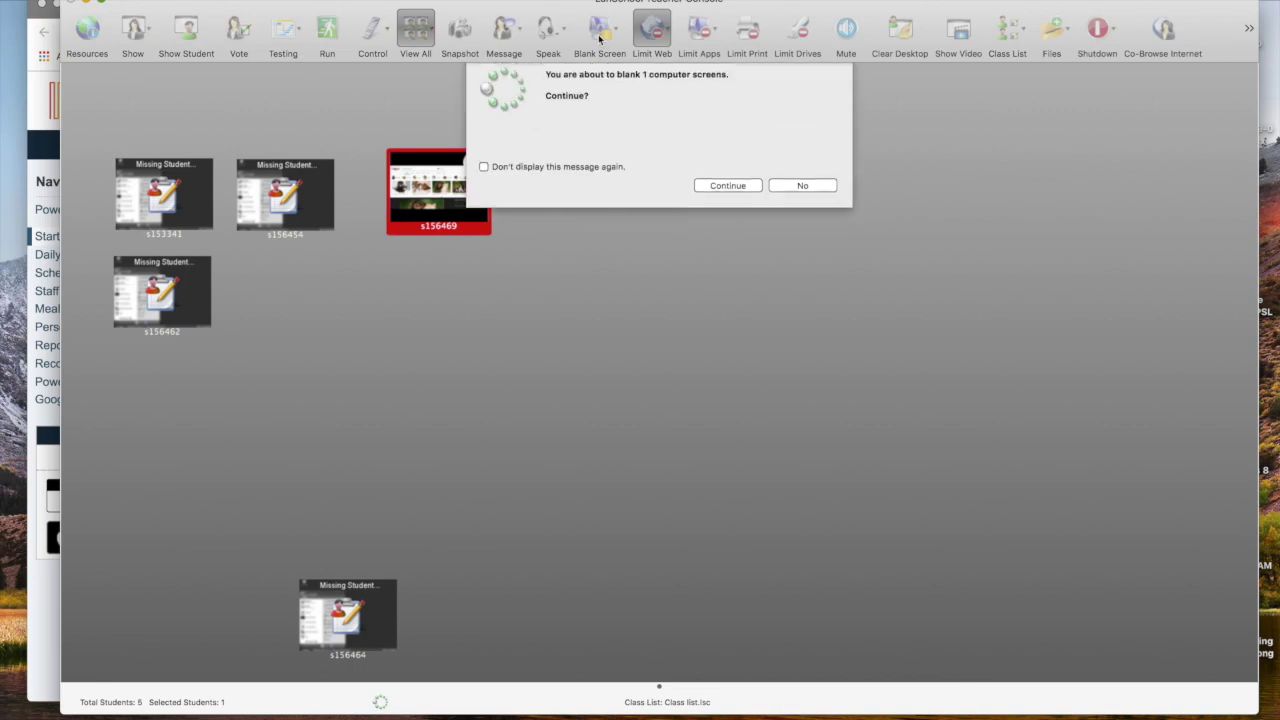
click(714, 195)
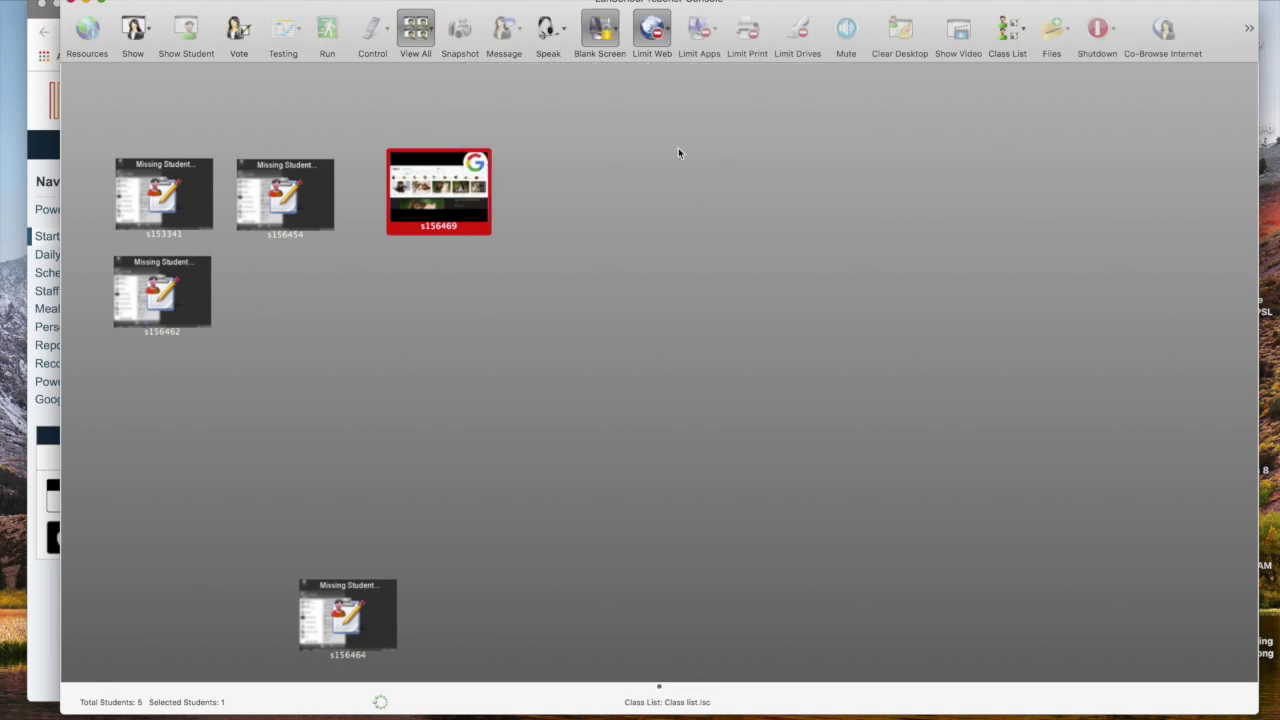